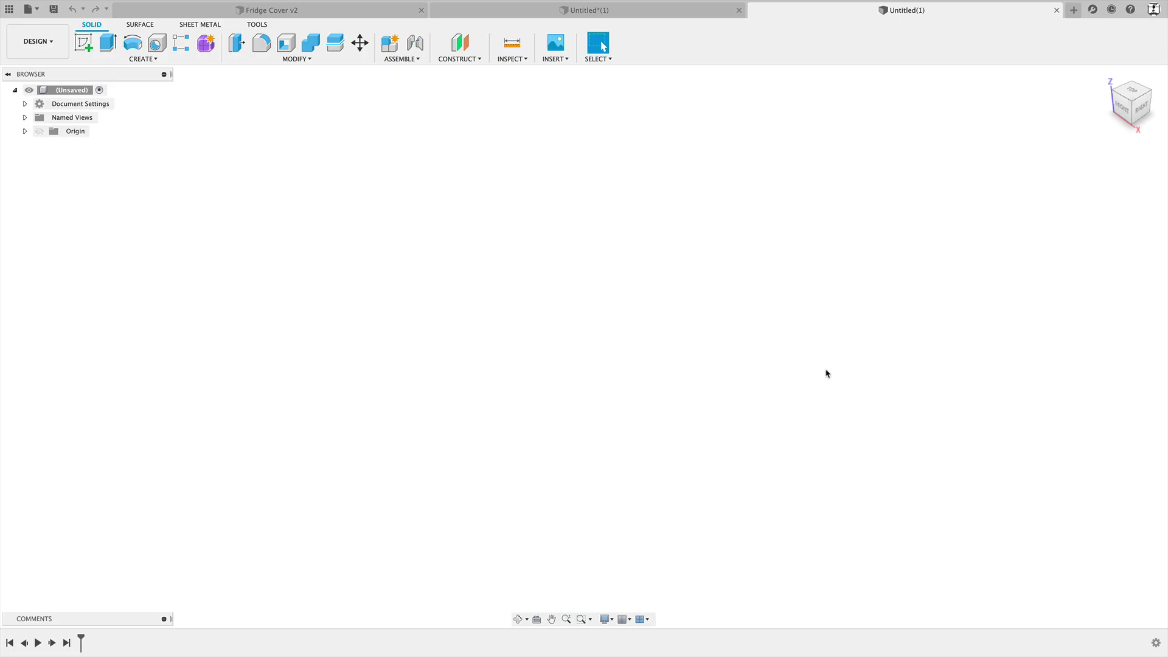
# Step: Start a sketch on the front plane and draw a 100 mm horizontal line from the origin
pyautogui.click(84, 42)
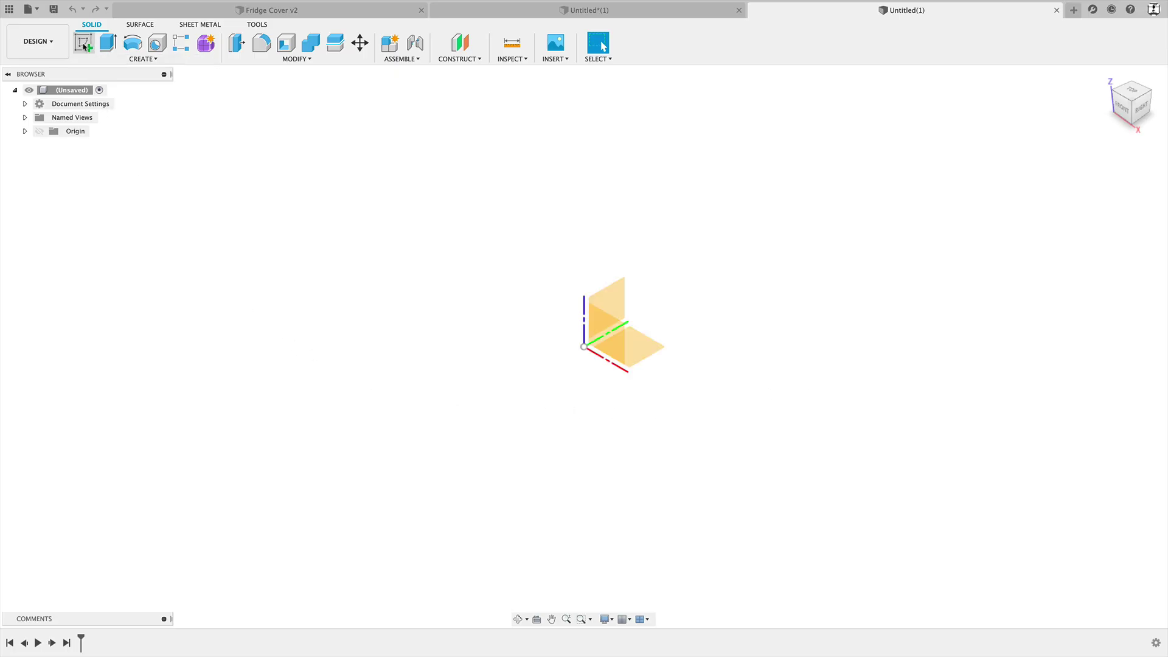
pyautogui.click(610, 328)
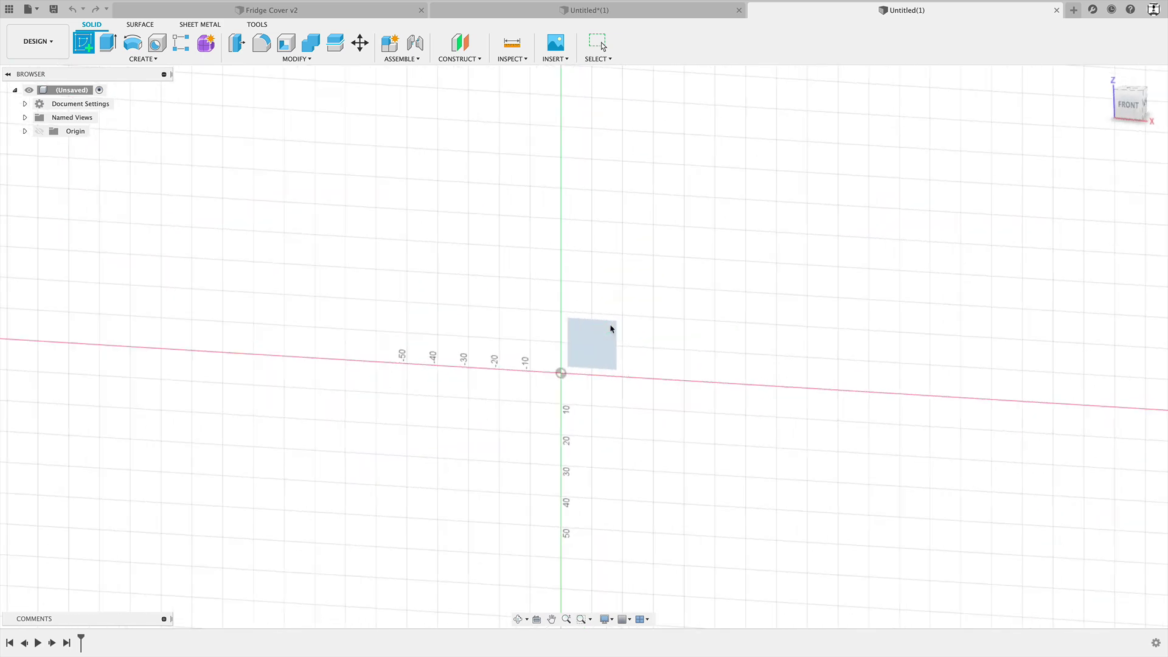
pyautogui.moveTo(447, 302); pyautogui.dragTo(268, 378, button='middle')
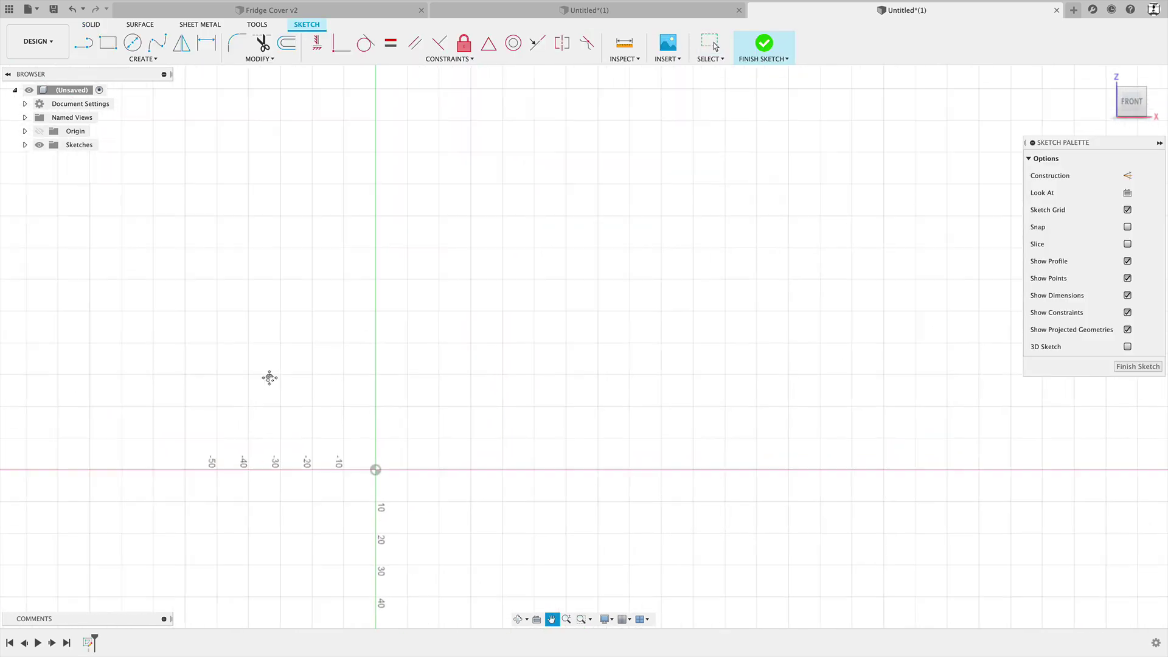
pyautogui.click(134, 59)
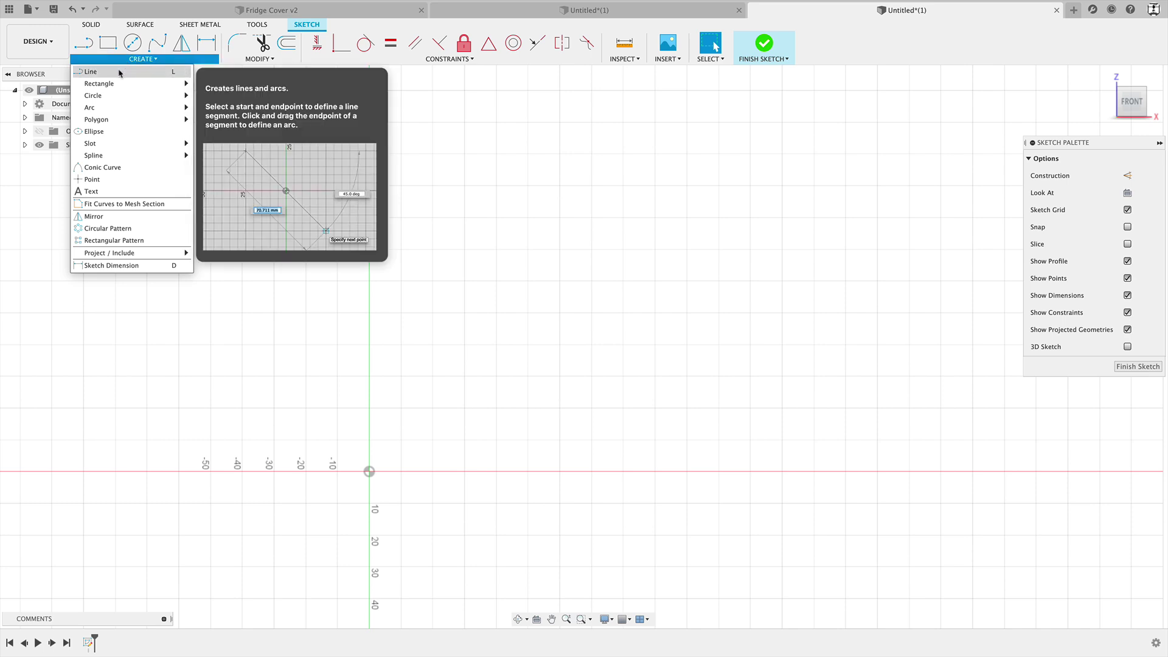
pyautogui.click(119, 72)
pyautogui.click(369, 471)
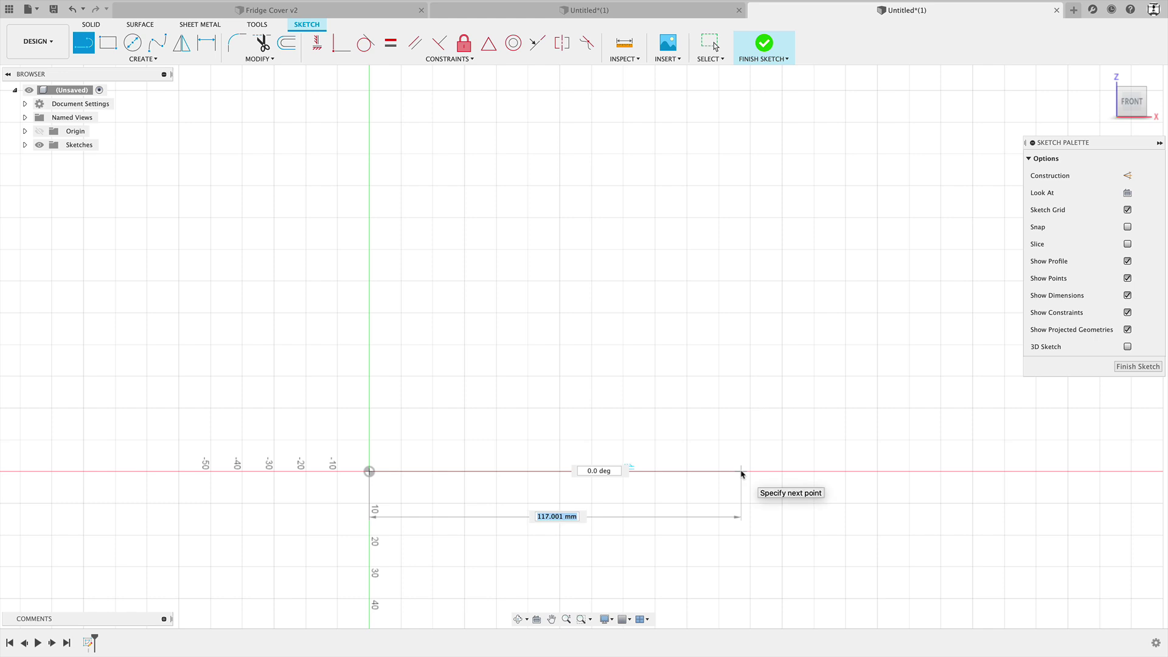
pyautogui.write('100')
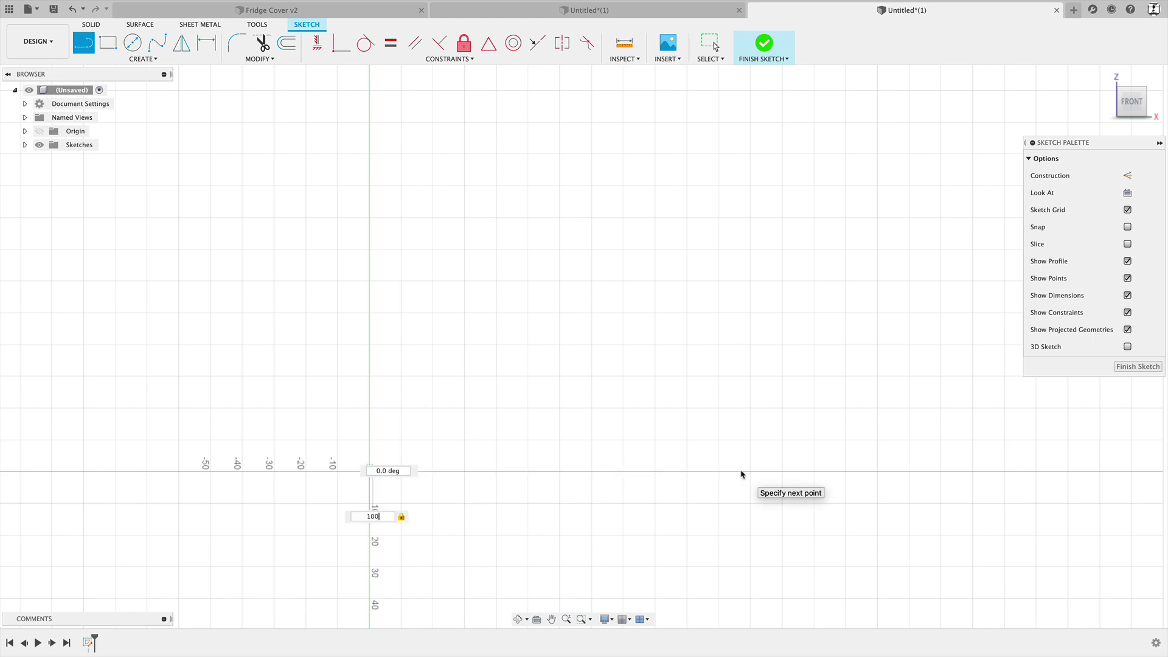
pyautogui.press('Return')
pyautogui.press('Escape')
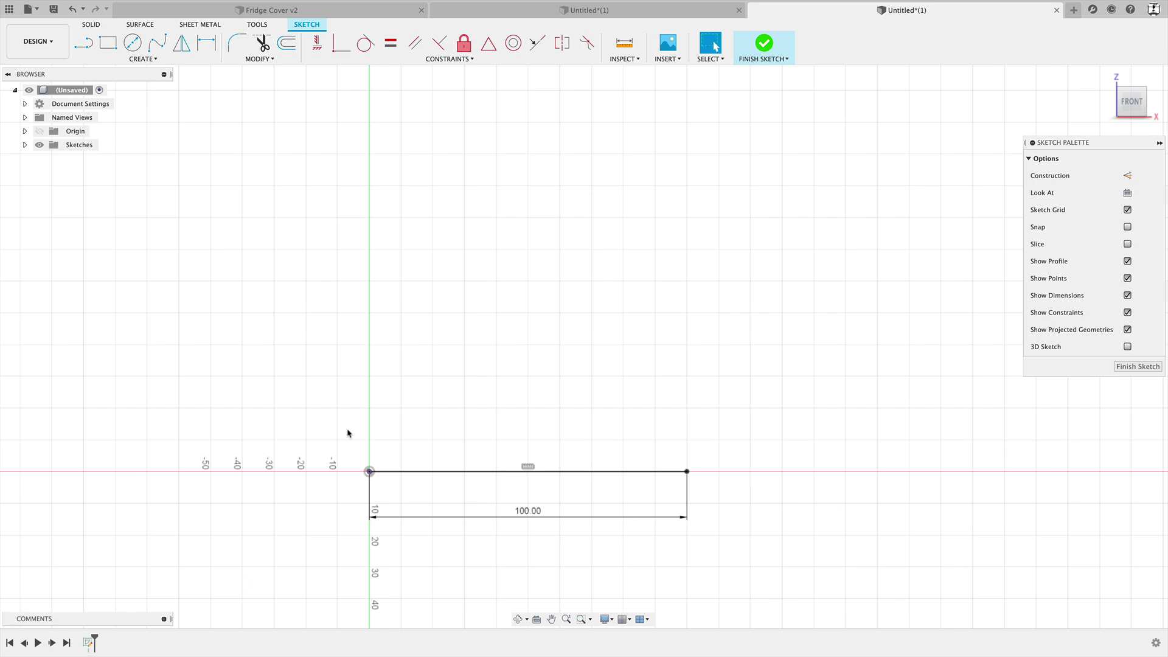
# Step: Draw a second line from the origin angled up-right and dimension it 100 mm
pyautogui.press('l')
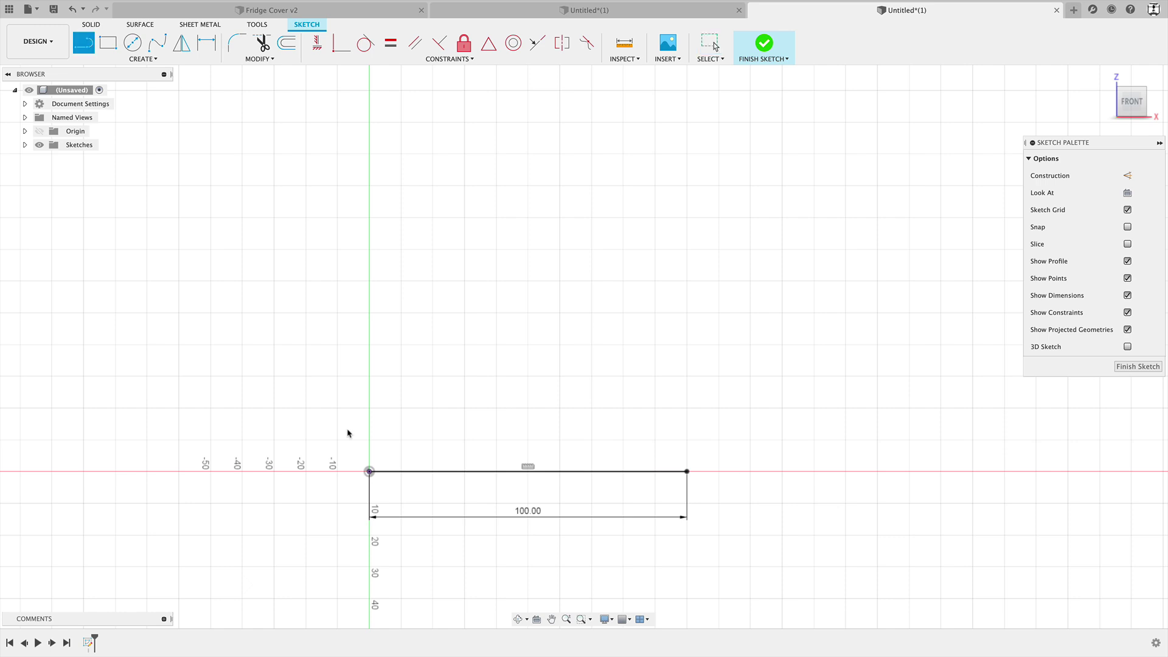
pyautogui.click(369, 471)
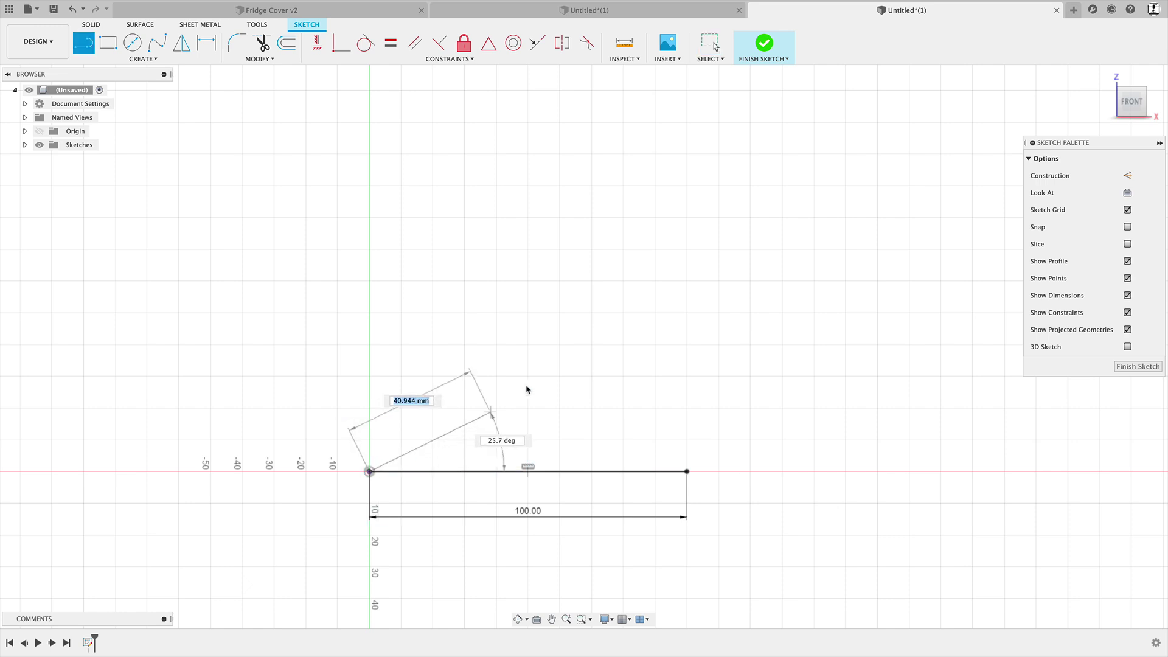
pyautogui.click(605, 280)
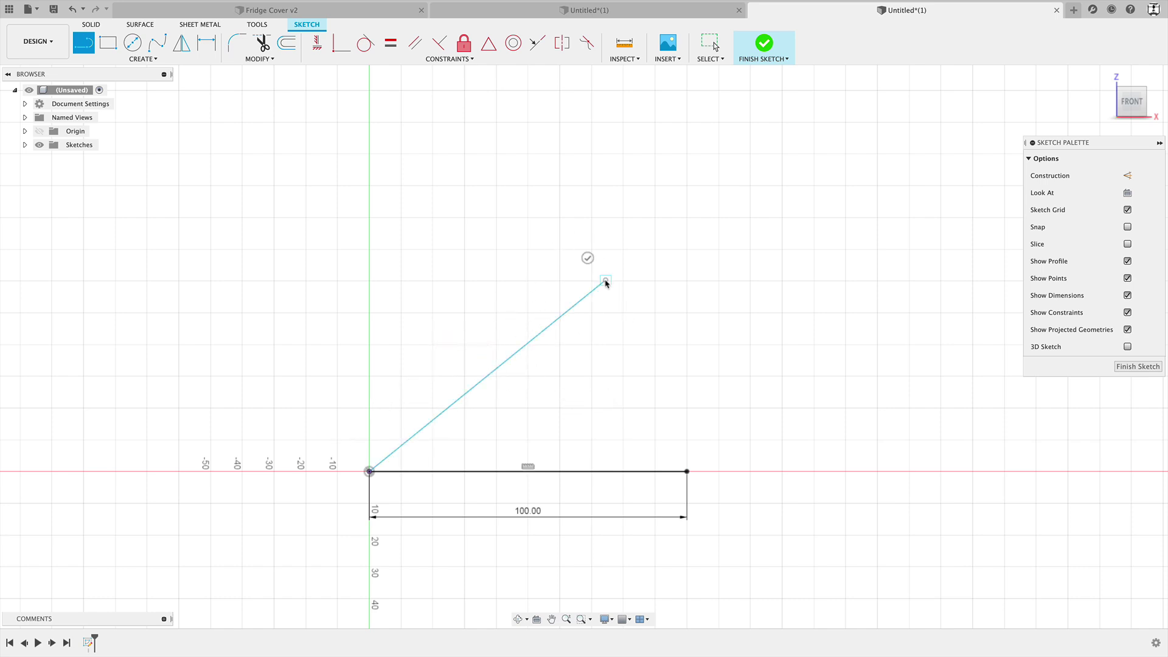
pyautogui.press('d')
pyautogui.click(574, 306)
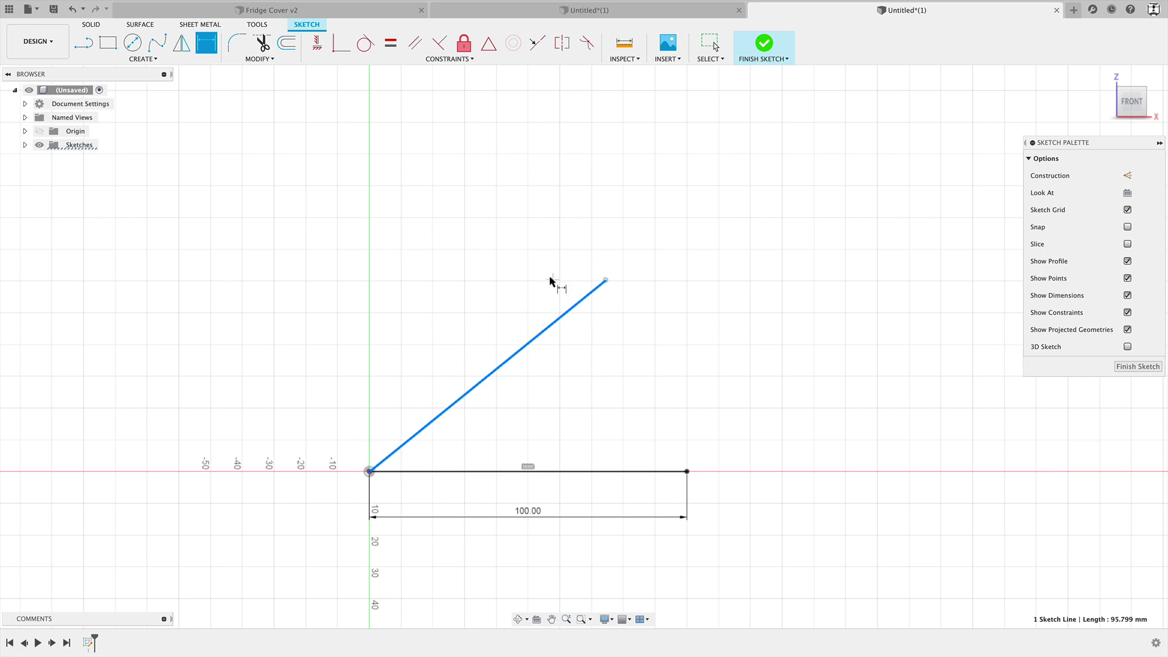
pyautogui.click(517, 307)
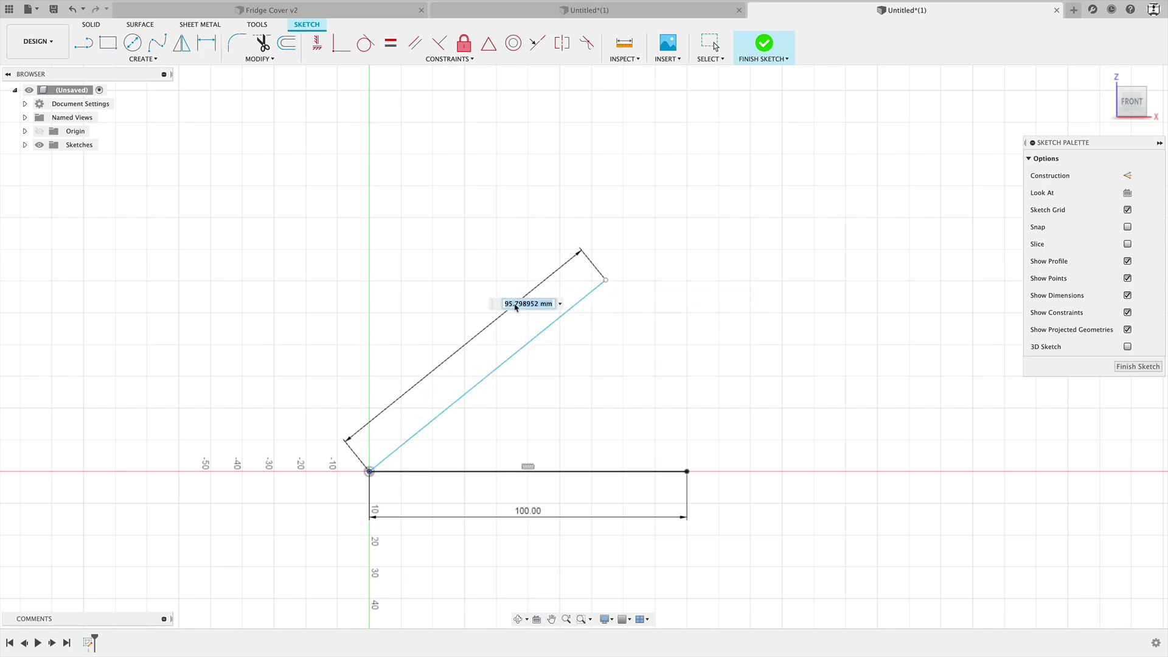
pyautogui.write('100')
pyautogui.press('Return')
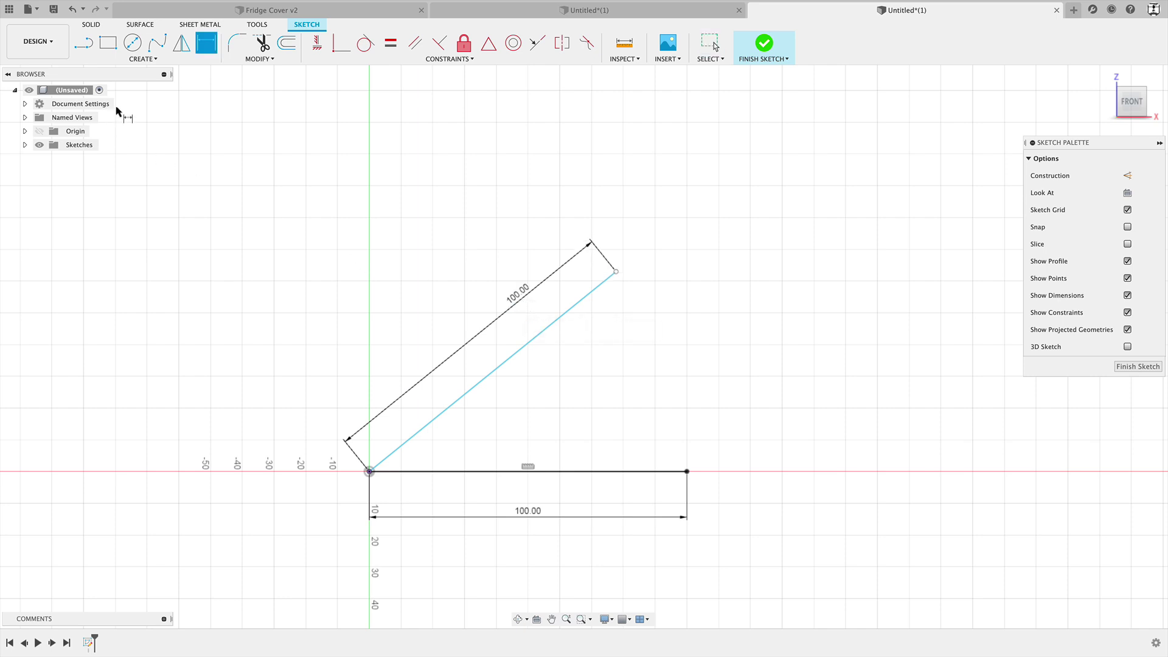
# Step: Draw a center-point arc at the origin joining the angled line's end to the horizontal line's end
pyautogui.click(121, 62)
pyautogui.moveTo(155, 107)
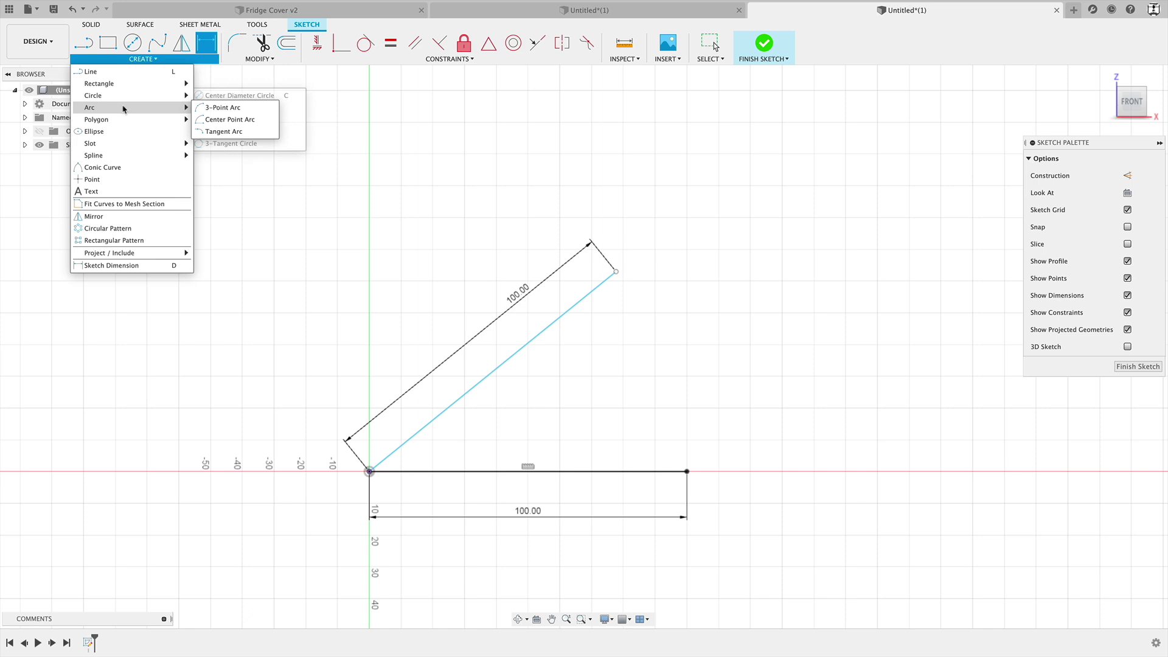
pyautogui.click(243, 120)
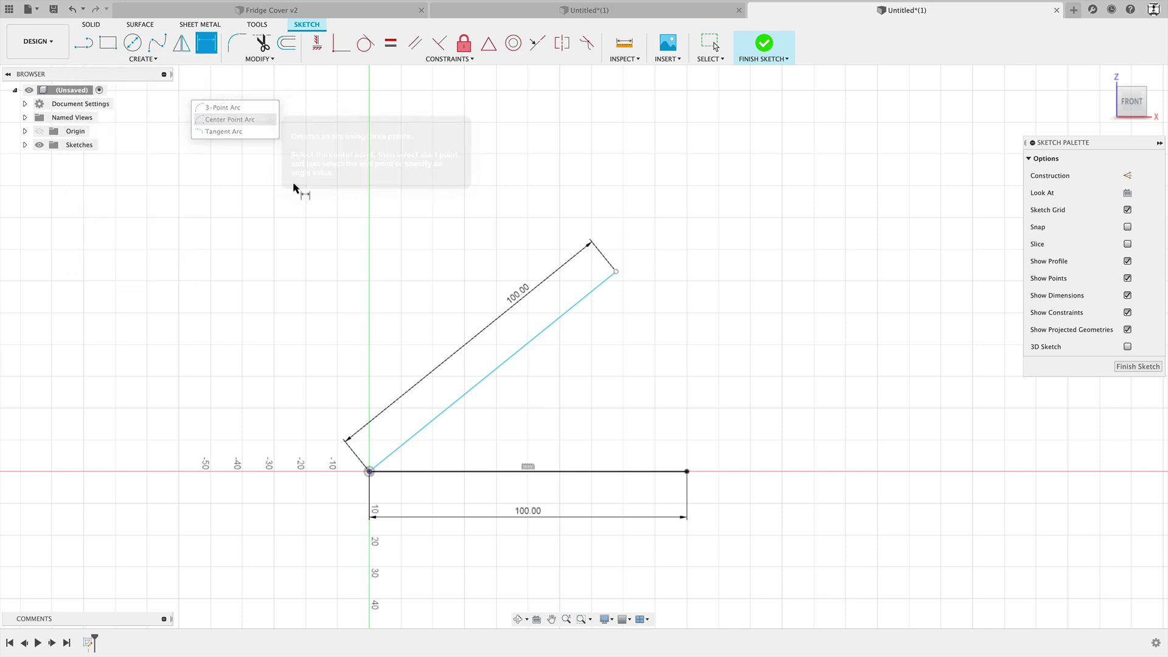
pyautogui.click(369, 472)
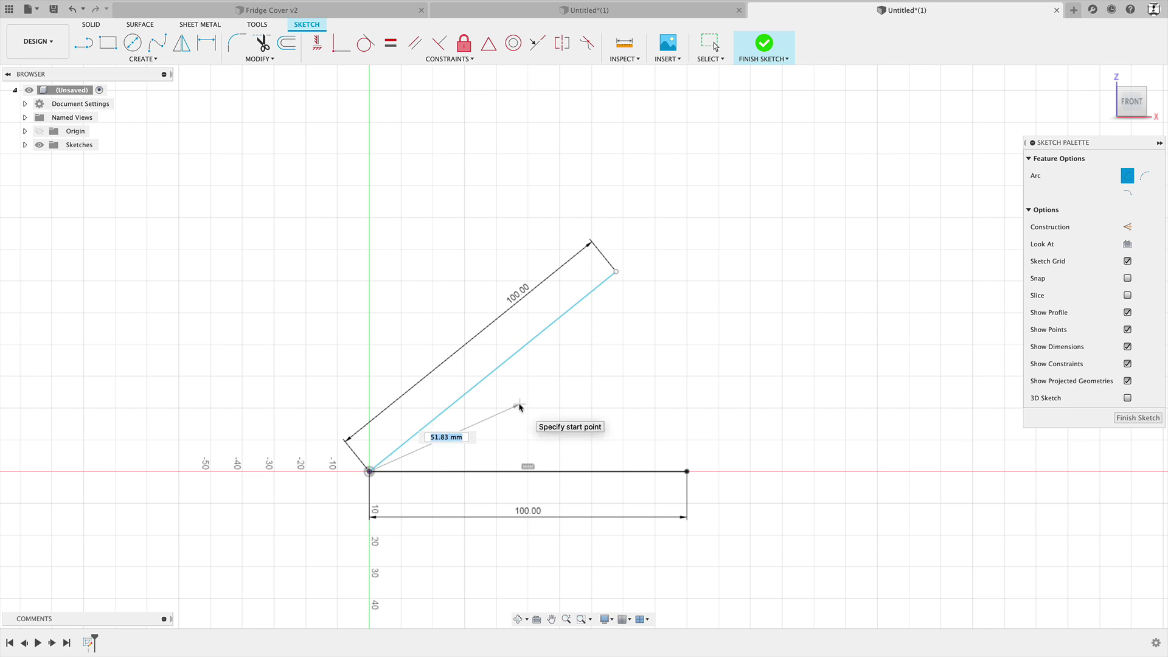
pyautogui.press('Escape')
pyautogui.rightClick(381, 323)
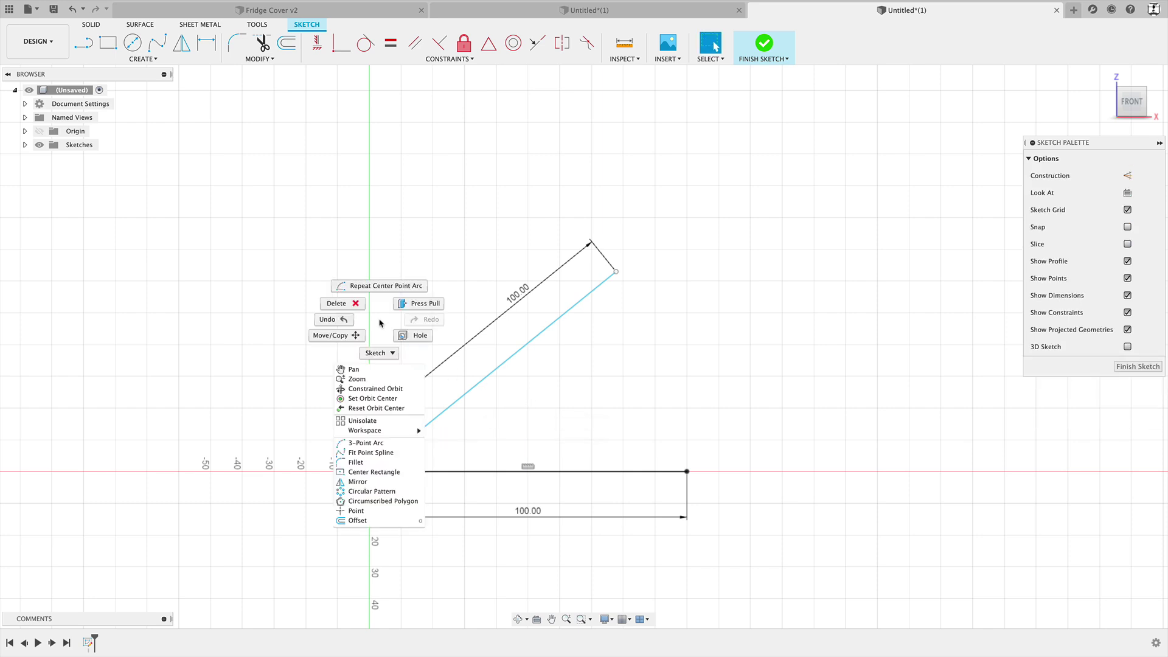
pyautogui.click(383, 286)
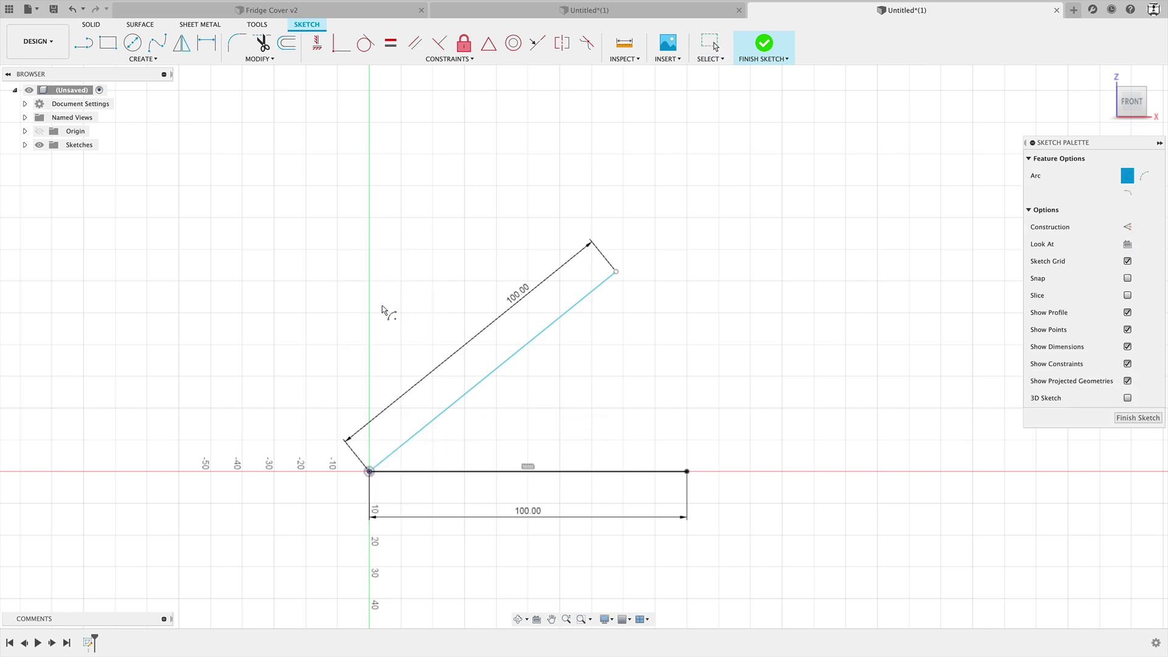
pyautogui.click(369, 471)
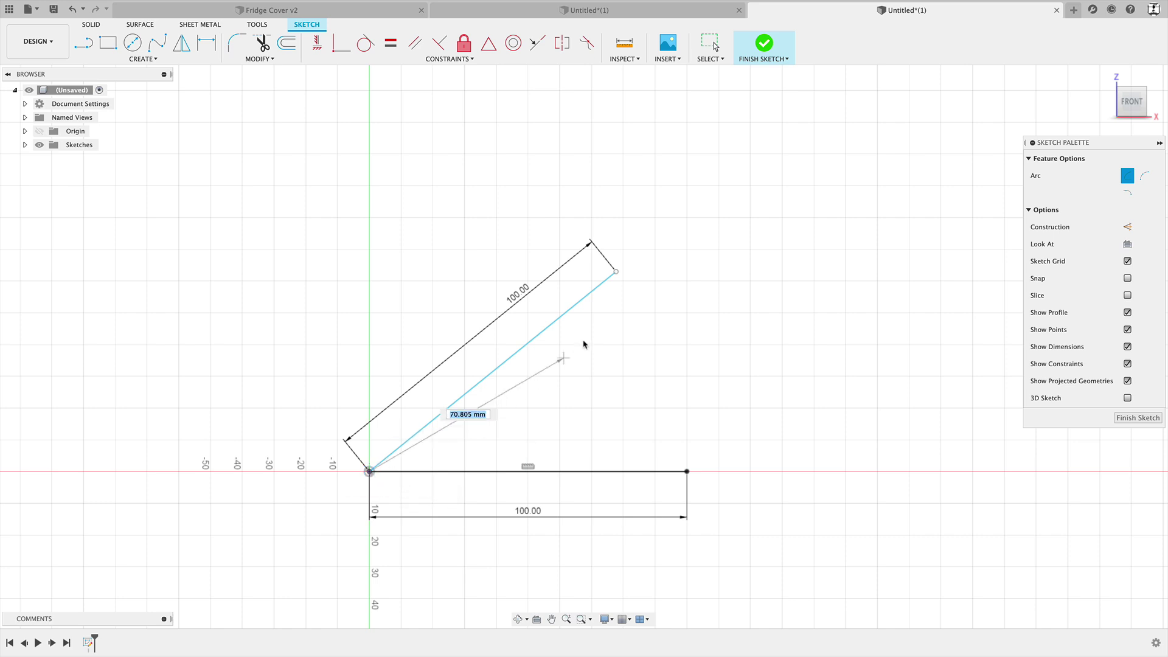
pyautogui.click(615, 272)
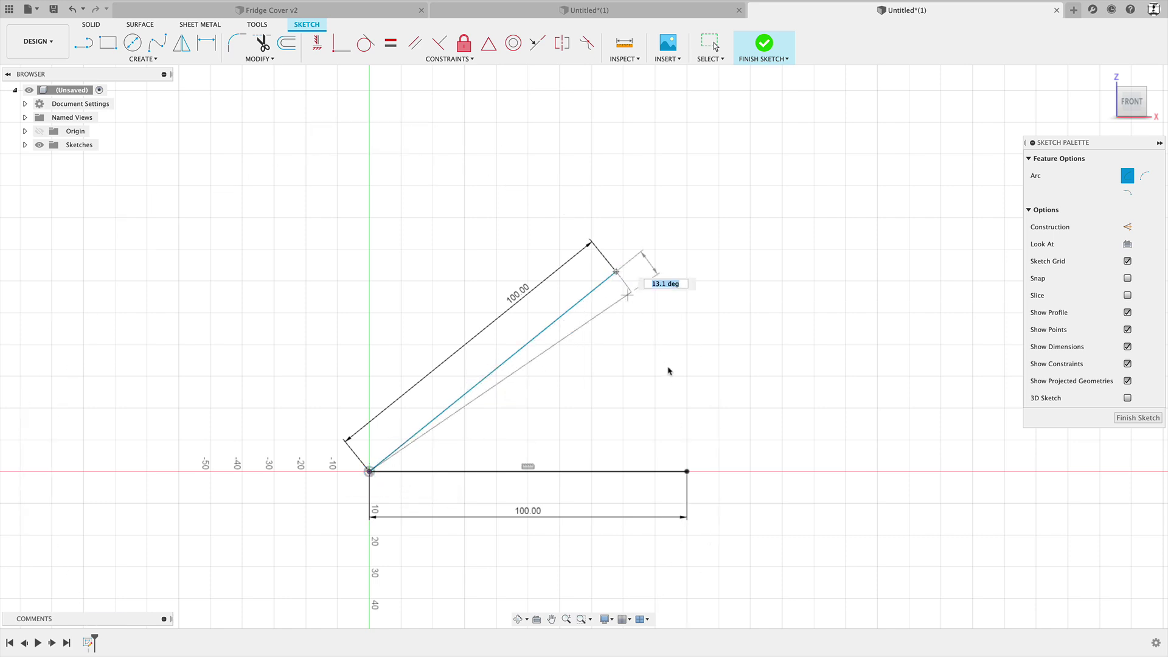
pyautogui.click(686, 471)
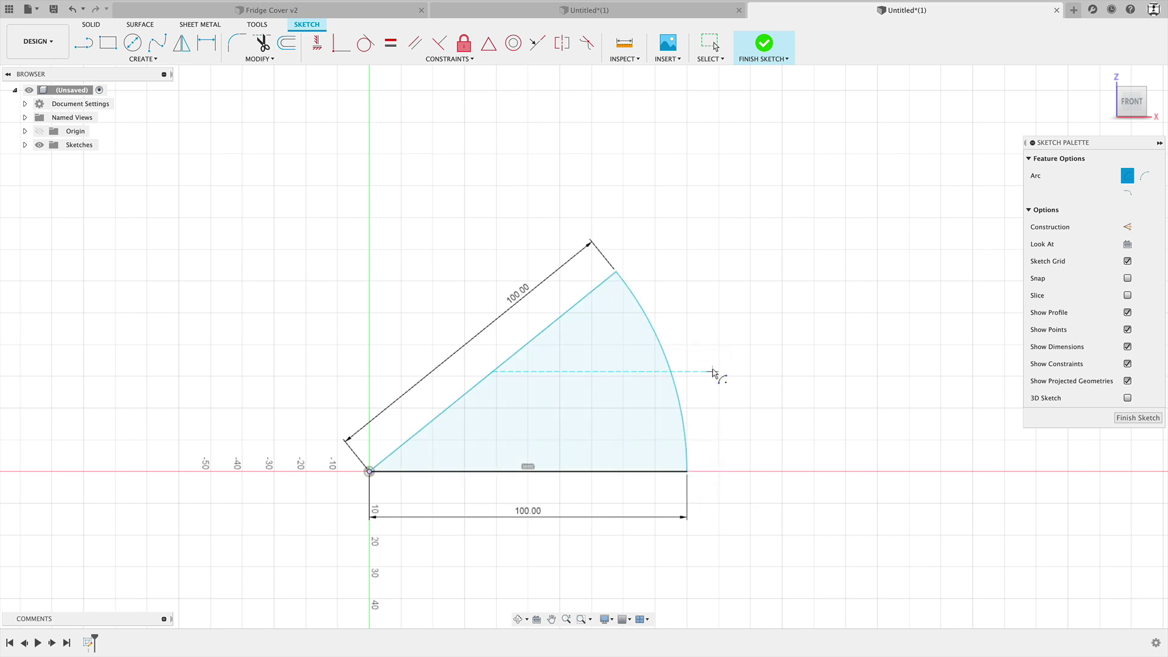
# Step: Dimension the arc's radius as R100 mm
pyautogui.press('d')
pyautogui.click(664, 353)
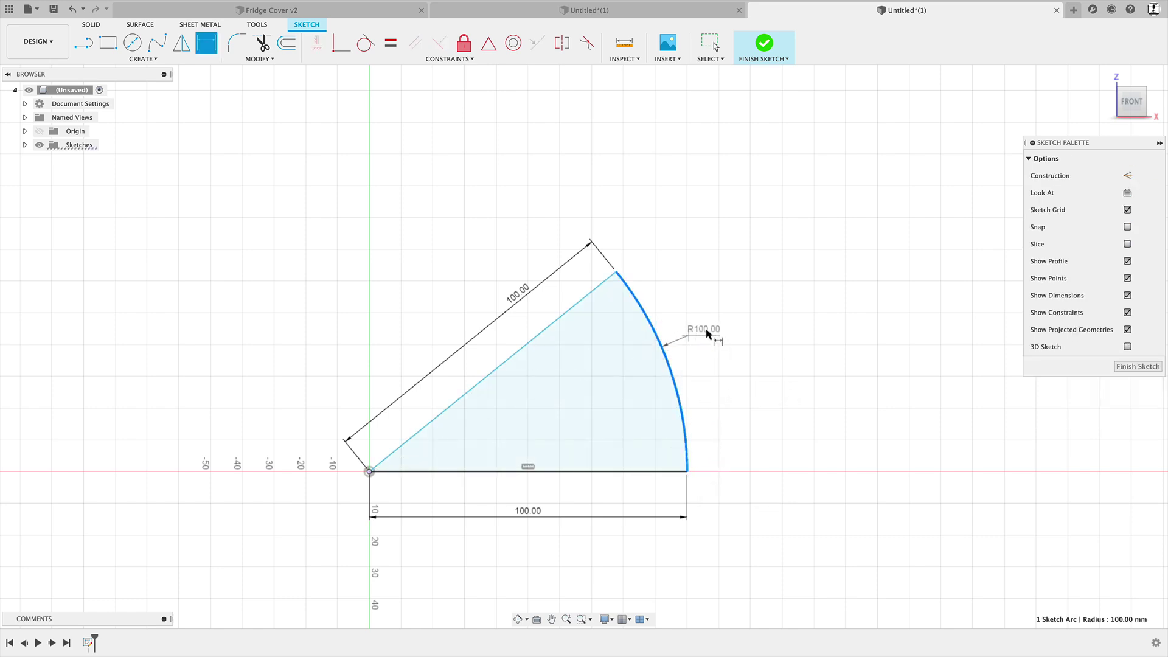
pyautogui.click(713, 332)
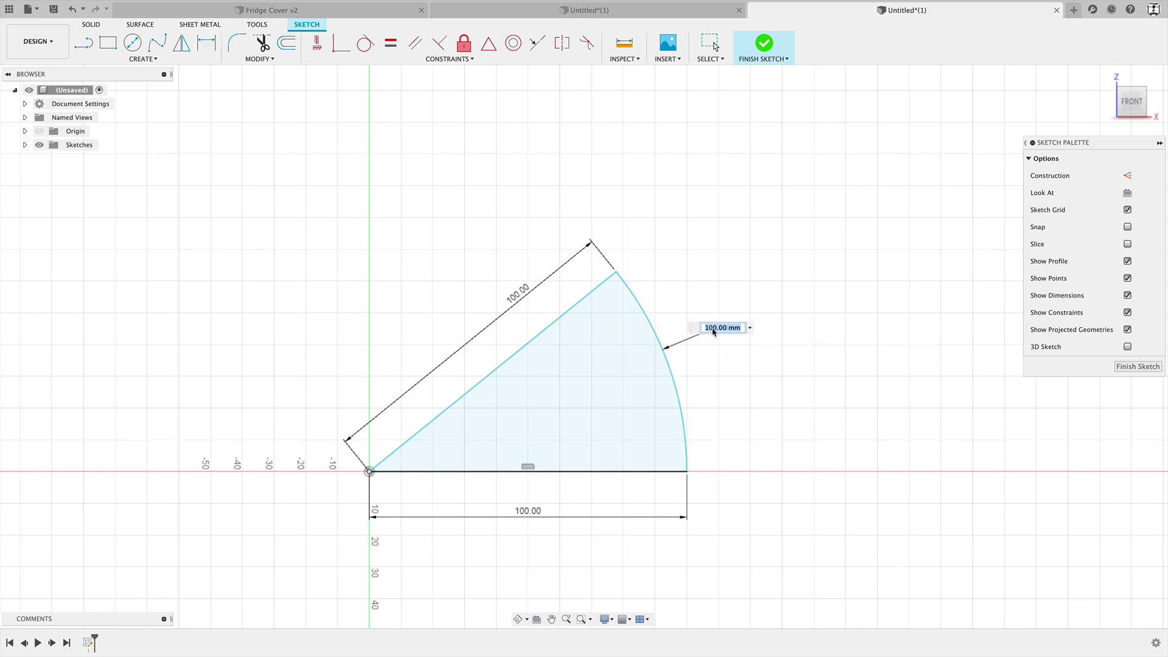
pyautogui.press('Return')
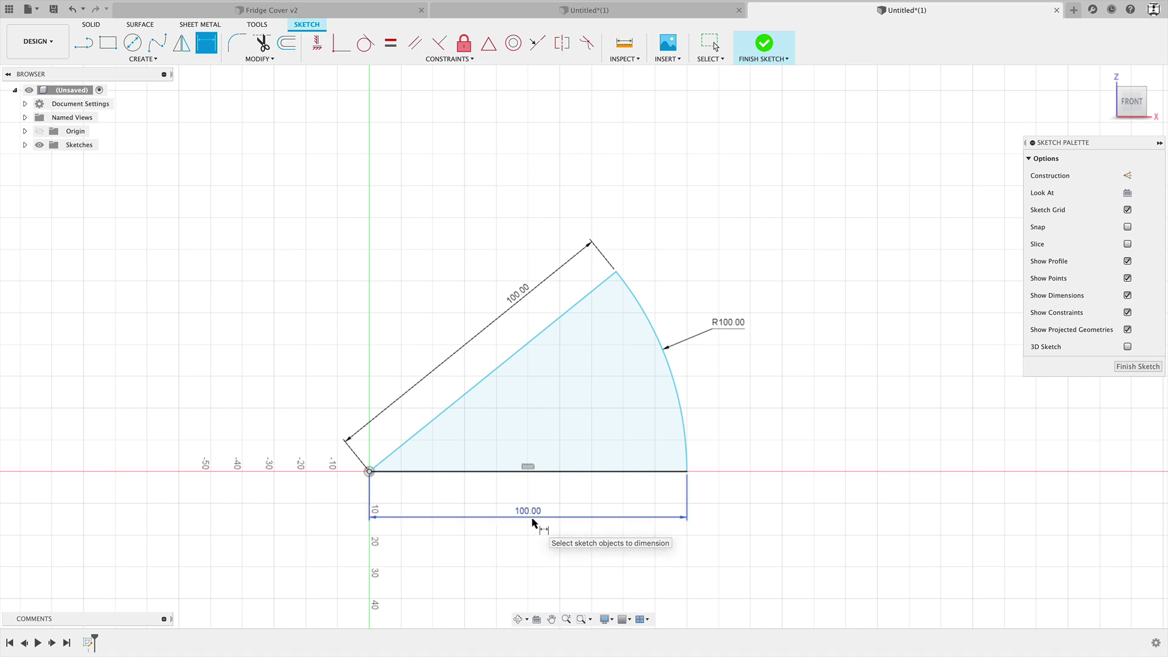
pyautogui.press('Escape')
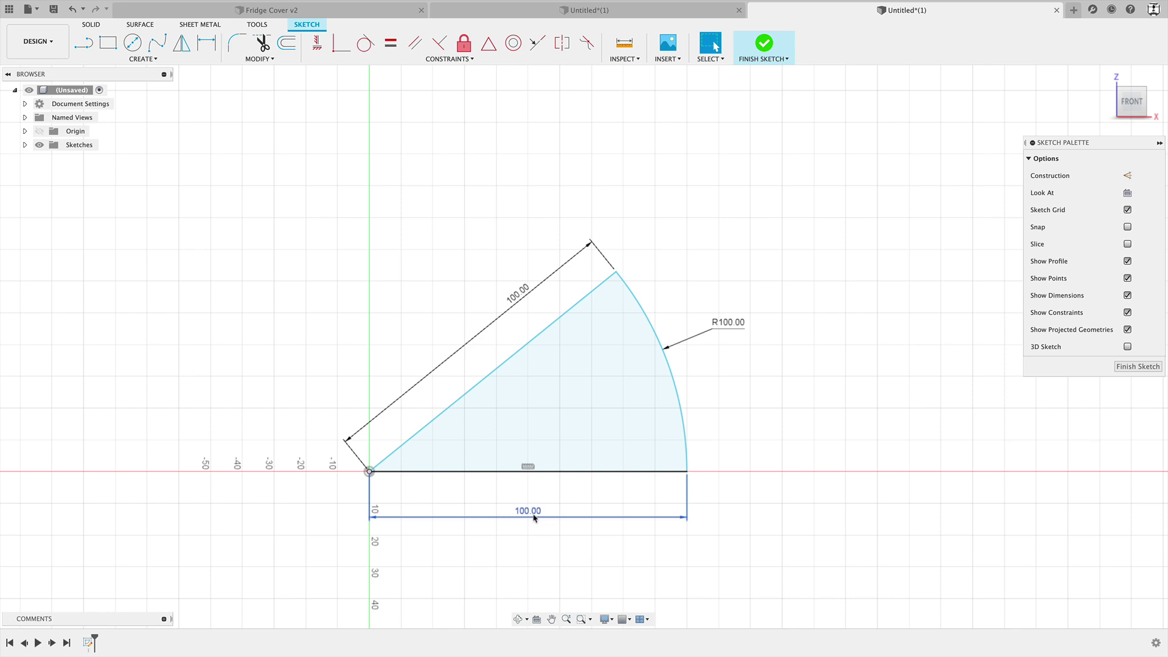
pyautogui.doubleClick(533, 514)
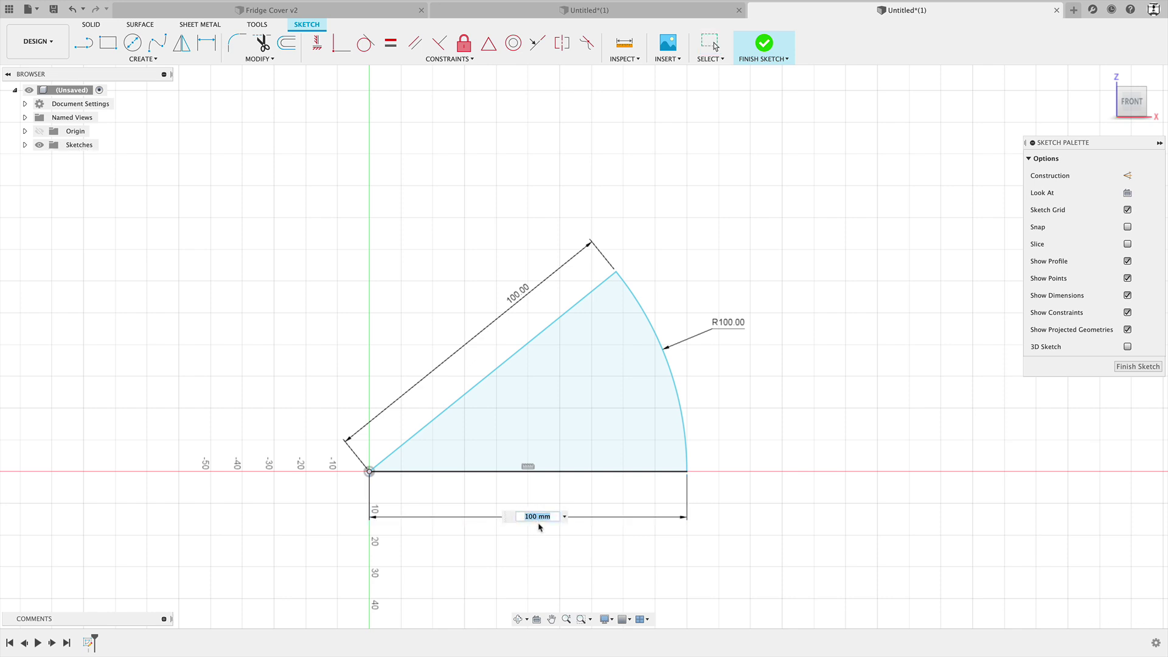
pyautogui.write('150')
pyautogui.press('Return')
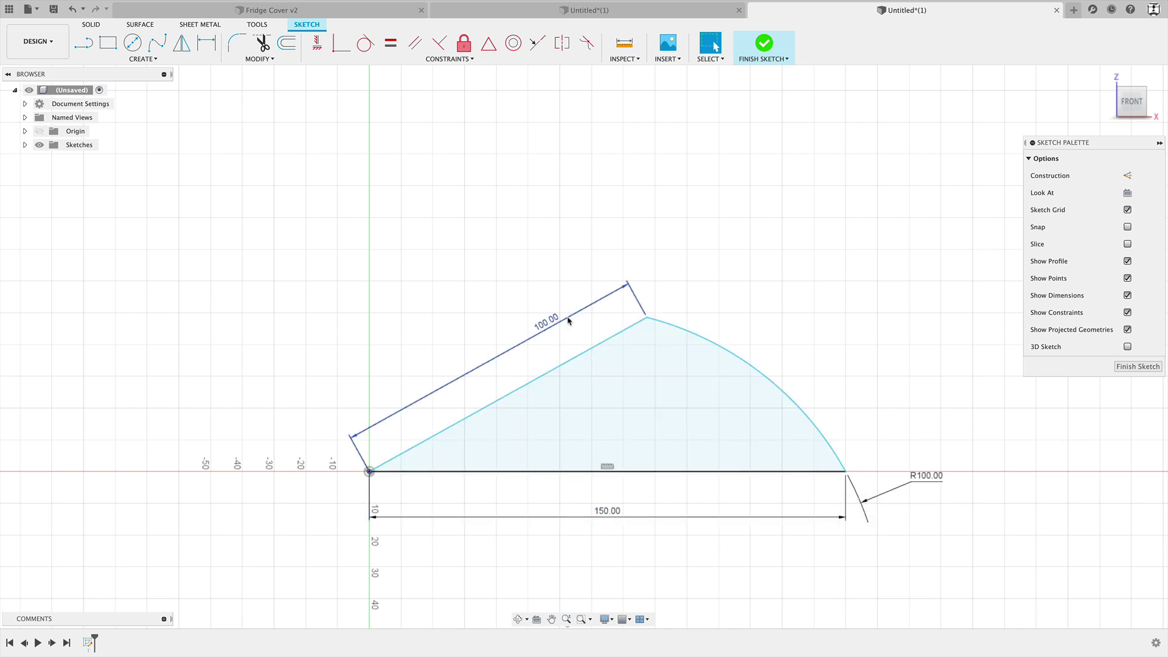
pyautogui.press('d')
pyautogui.click(765, 372)
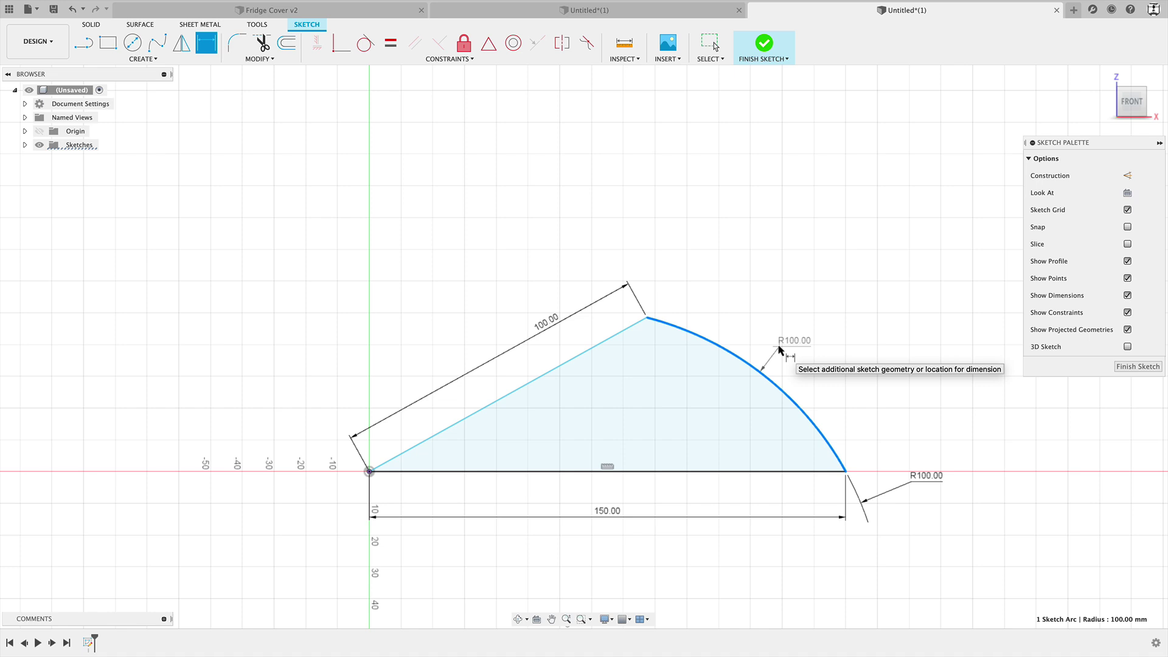
pyautogui.press('Escape')
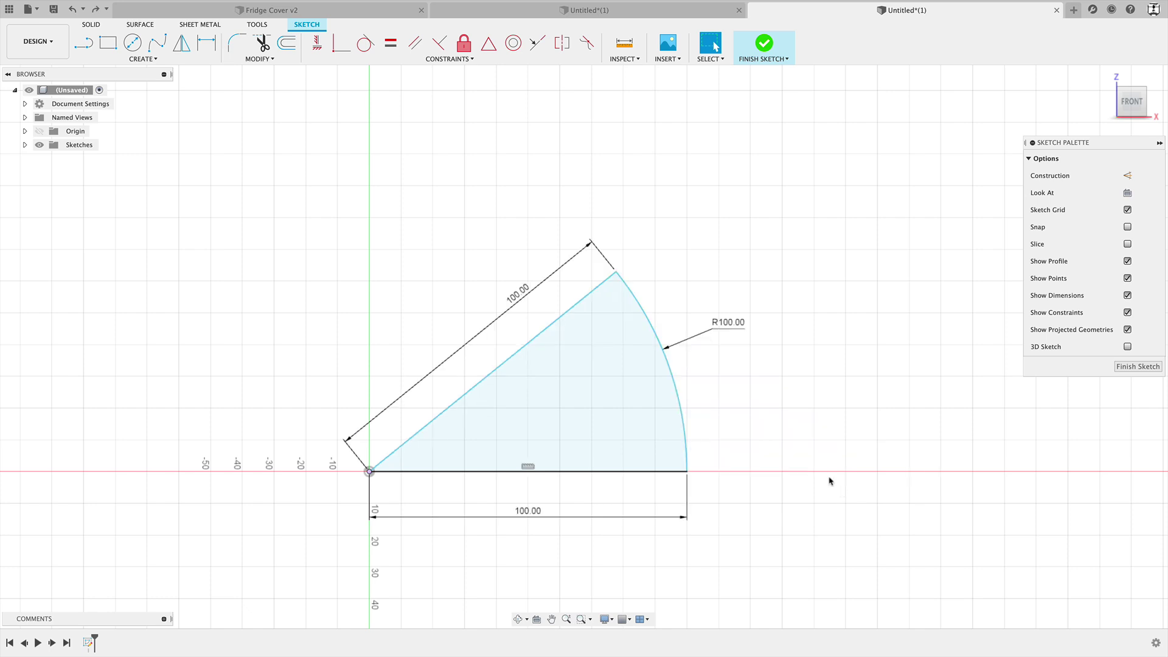
# Step: Set the slanted side length and the arc radius to reference the base dimension d1
pyautogui.doubleClick(518, 295)
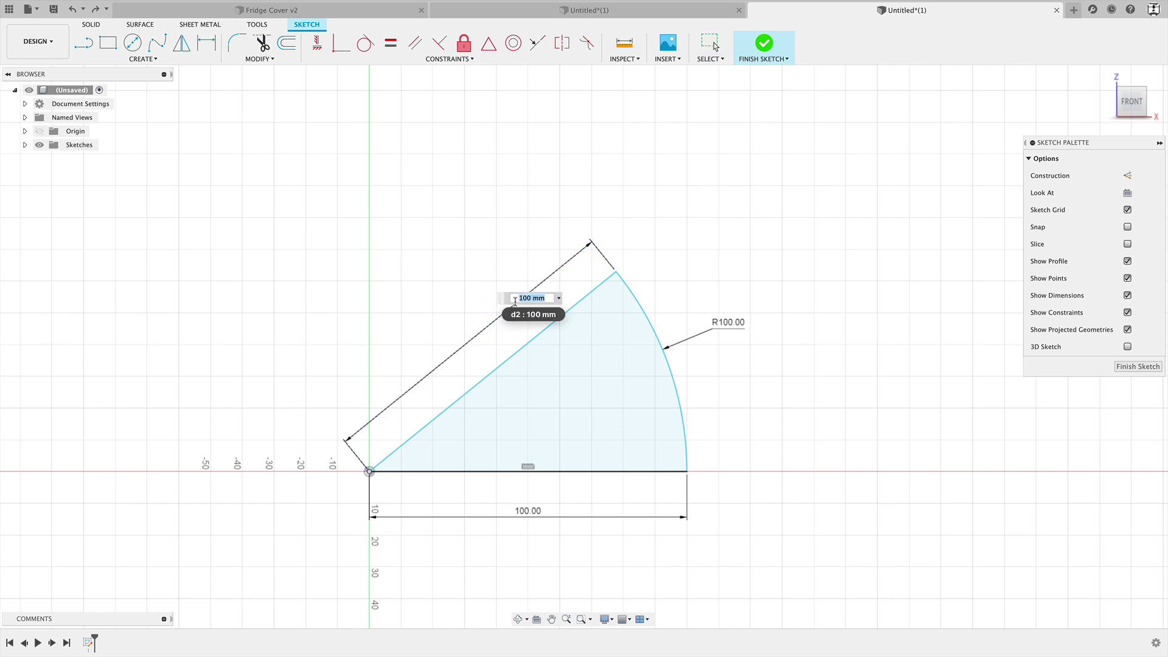
pyautogui.click(533, 516)
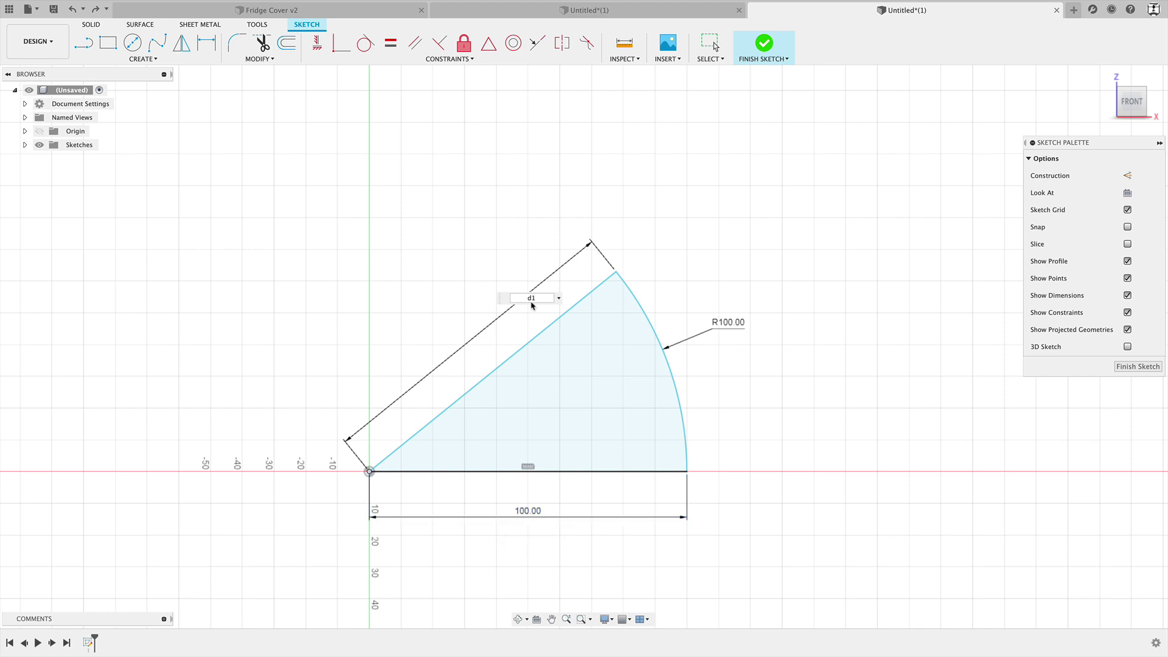
pyautogui.press('Return')
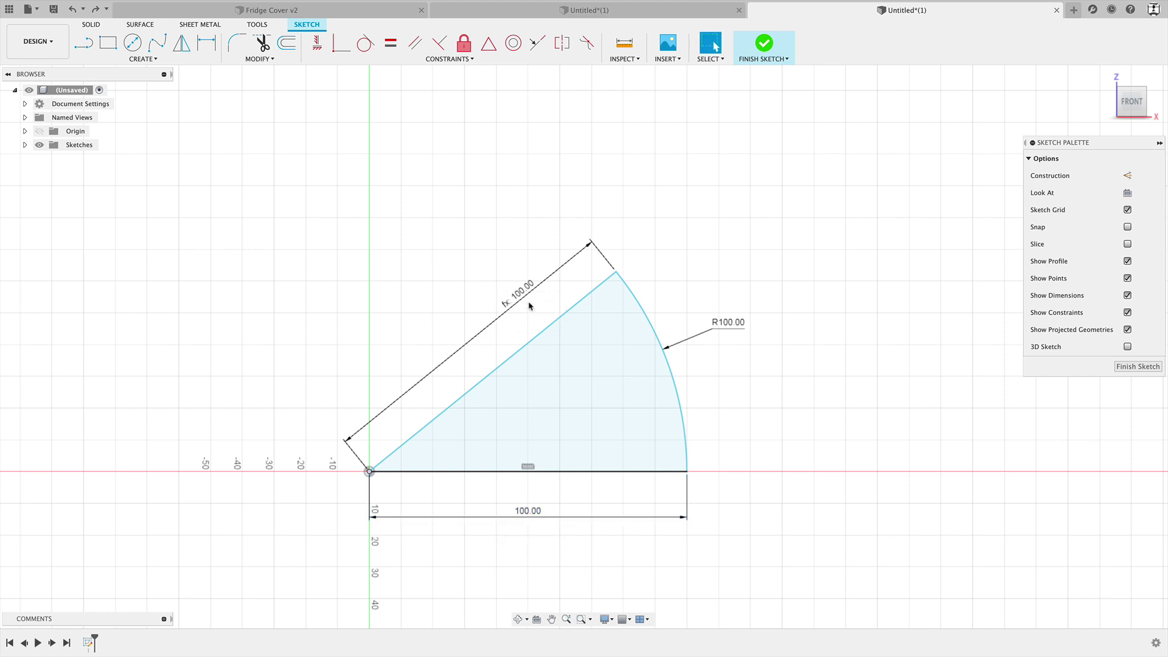
pyautogui.doubleClick(736, 327)
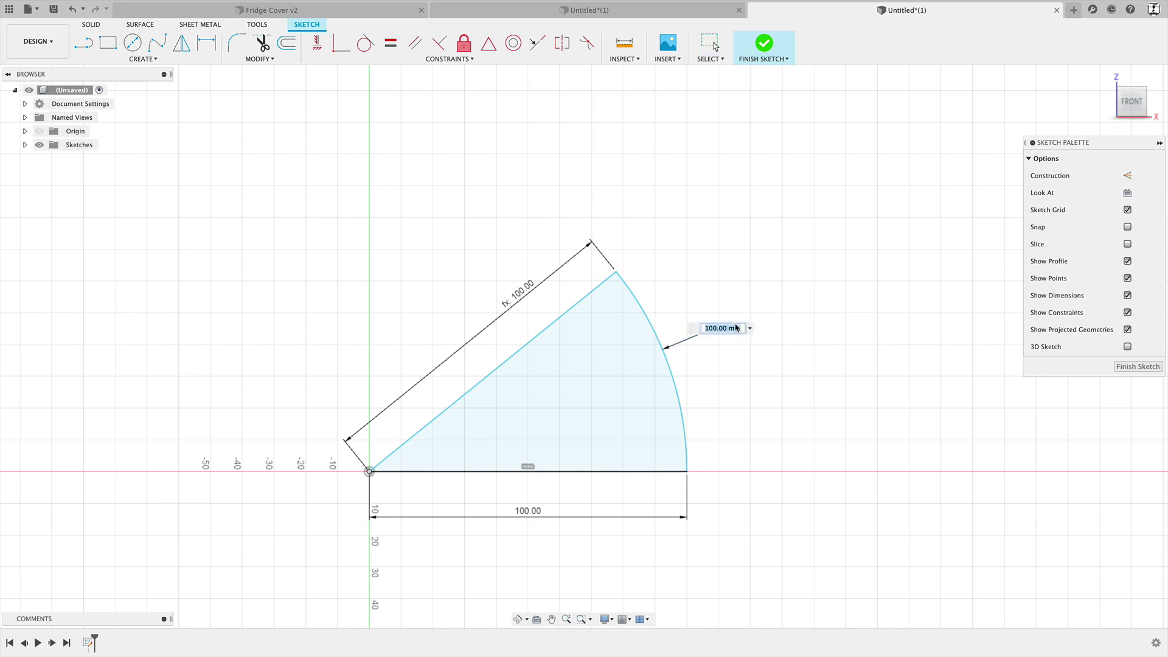
pyautogui.click(528, 512)
pyautogui.press('Return')
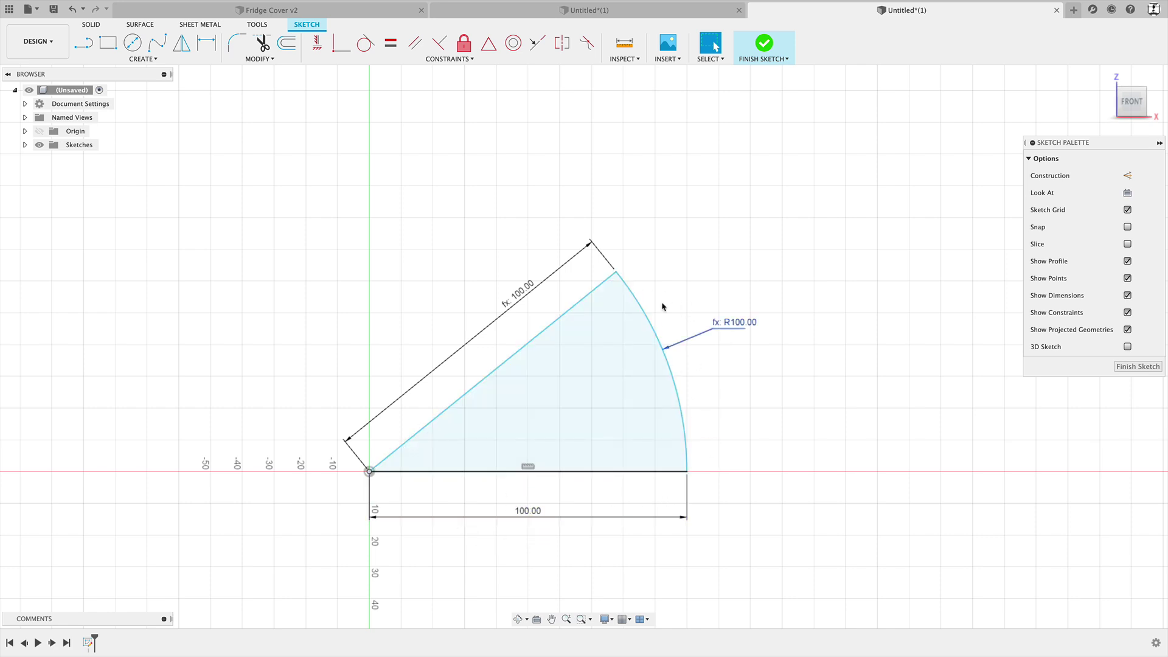
# Step: Test the link by changing the base dimension to 150 mm, then back to 100 mm
pyautogui.doubleClick(531, 514)
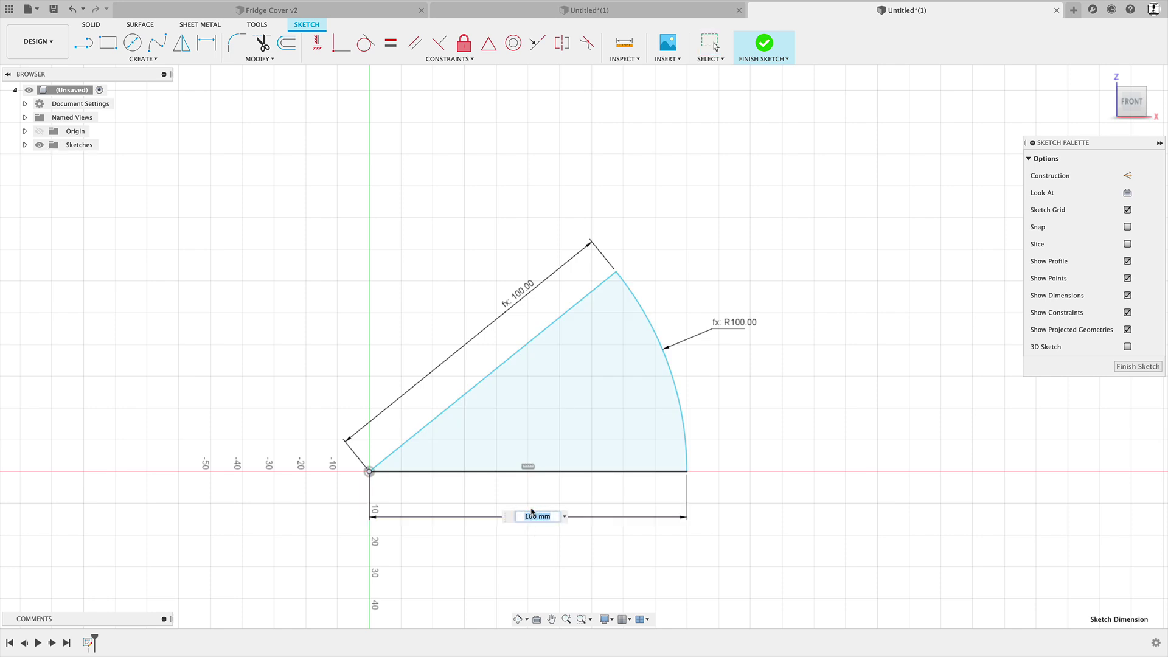
pyautogui.write('150')
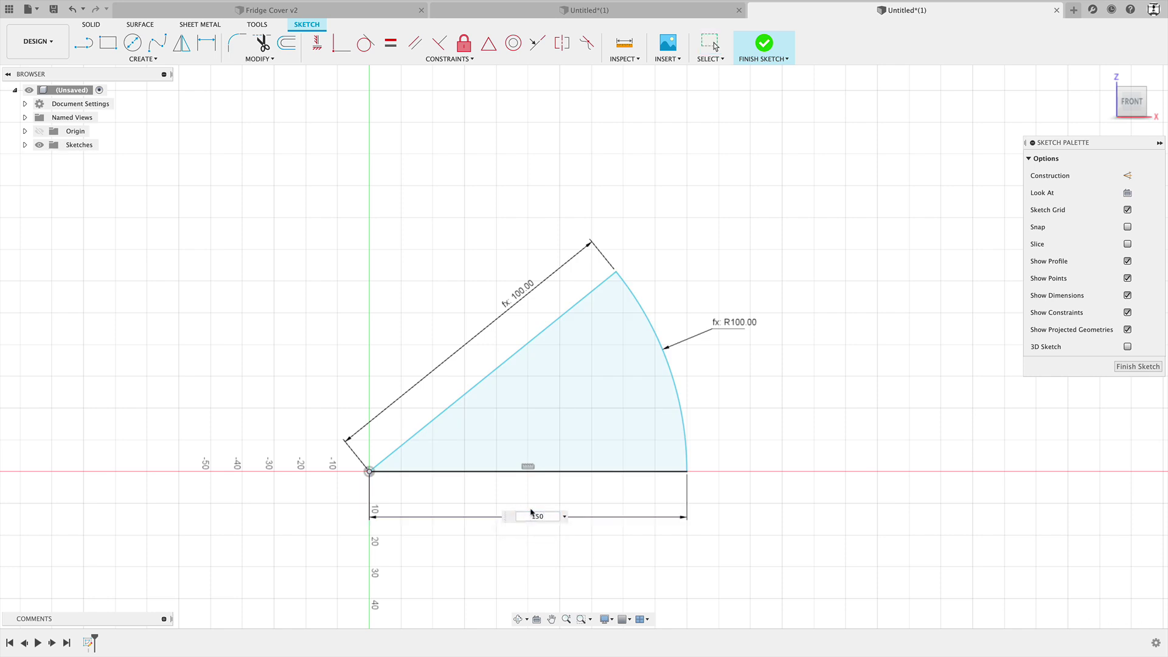
pyautogui.press('Return')
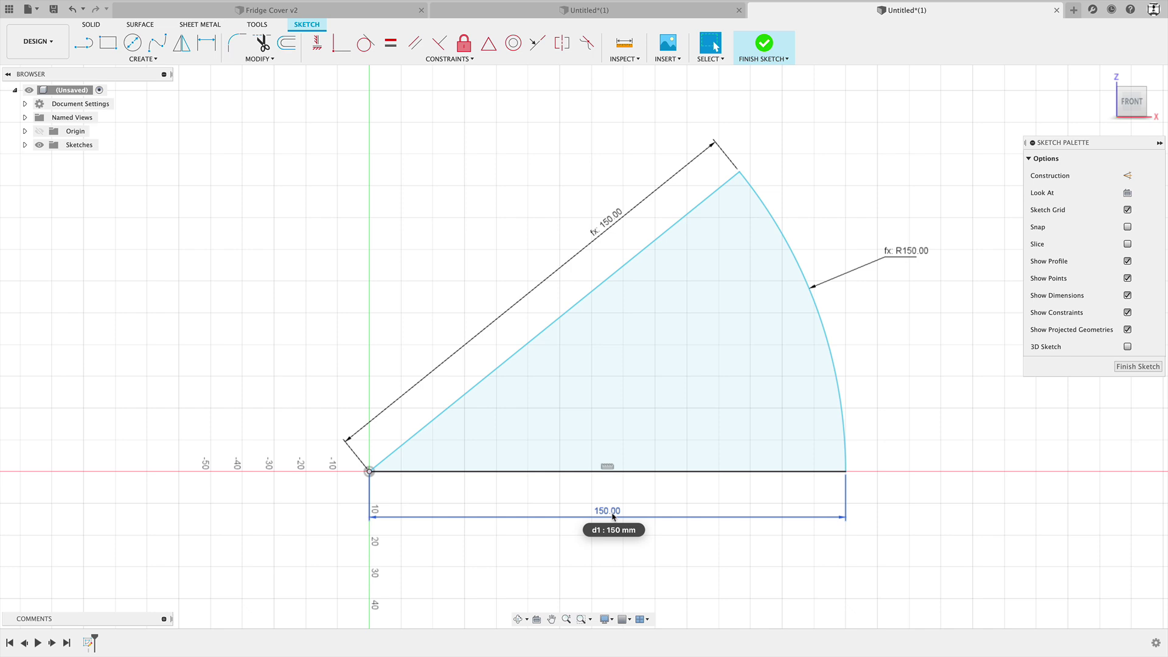
pyautogui.doubleClick(612, 512)
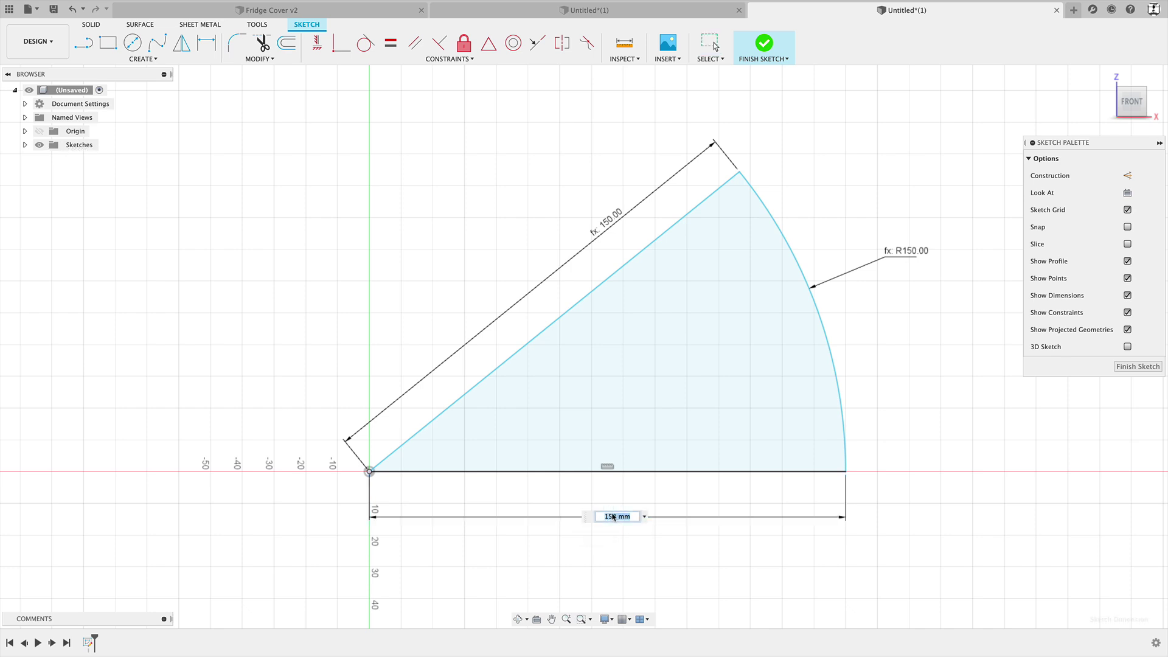
pyautogui.write('80')
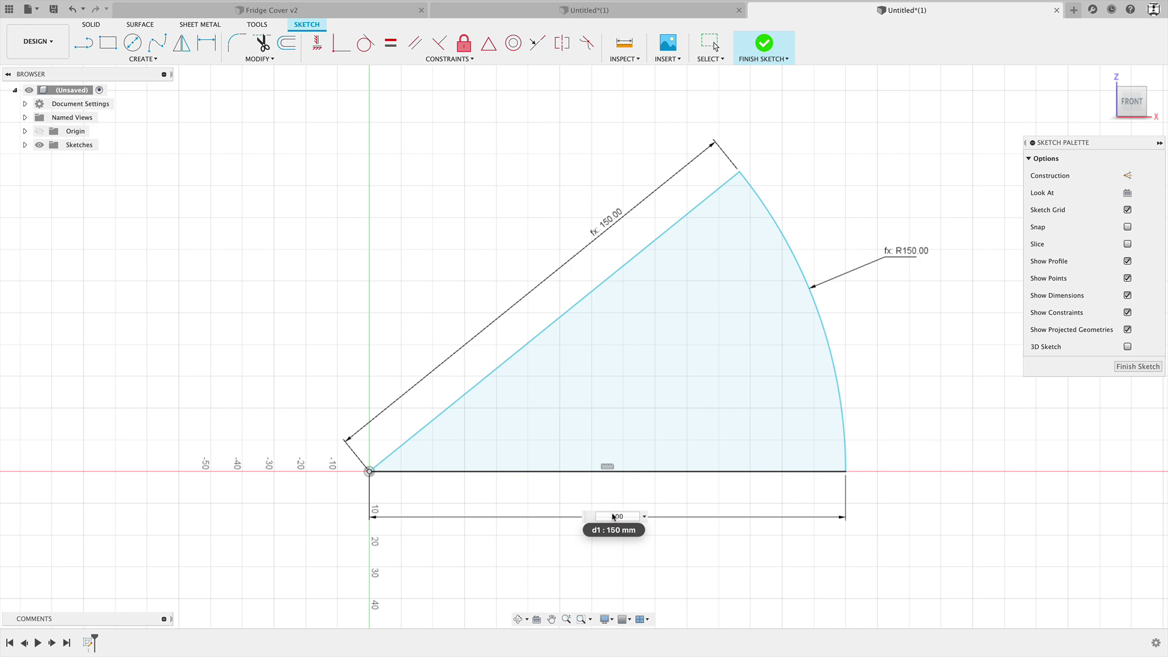
pyautogui.press('Return')
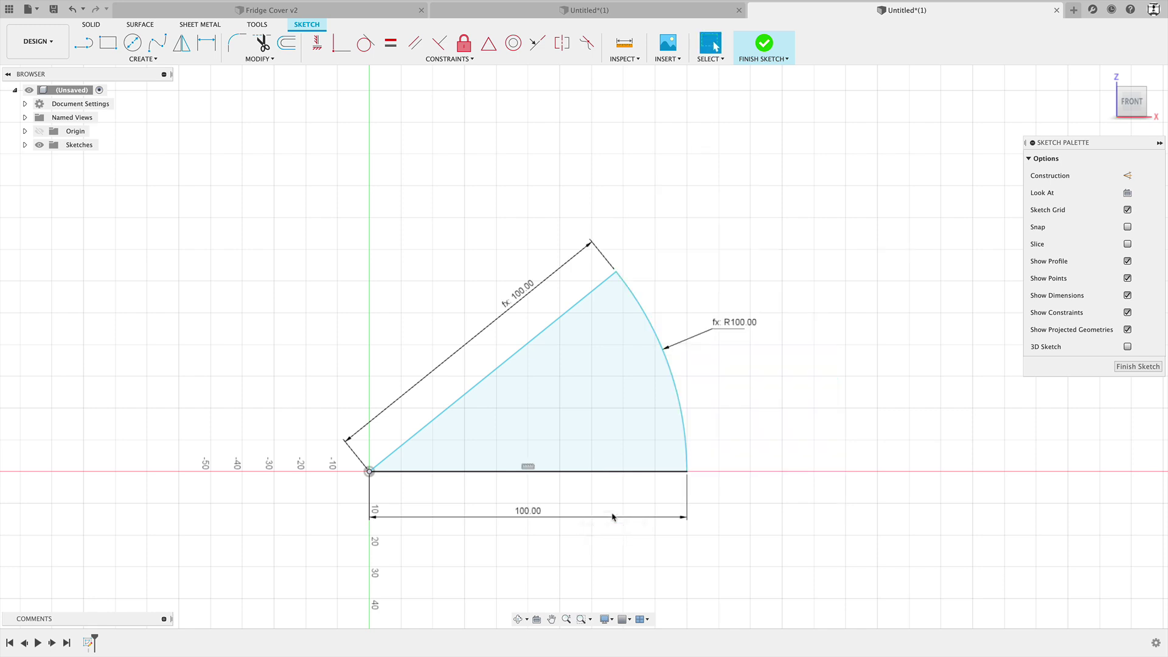
# Step: Finish the sketch and extrude the sector 213.5 mm into a new solid wedge body
pyautogui.click(770, 49)
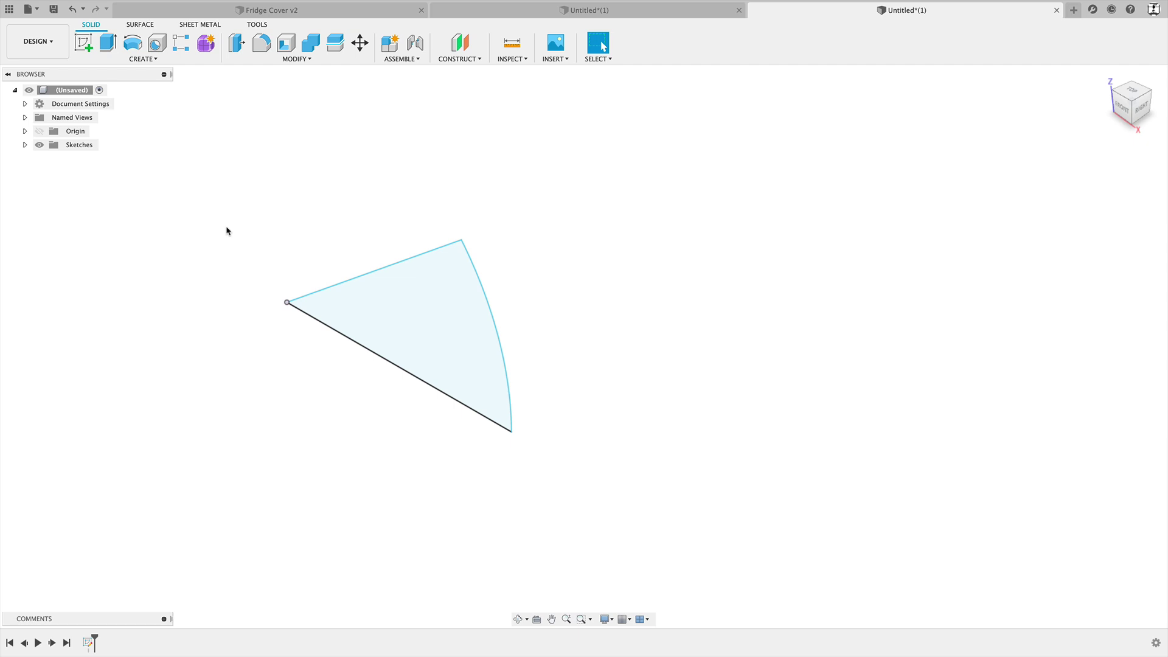
pyautogui.click(152, 61)
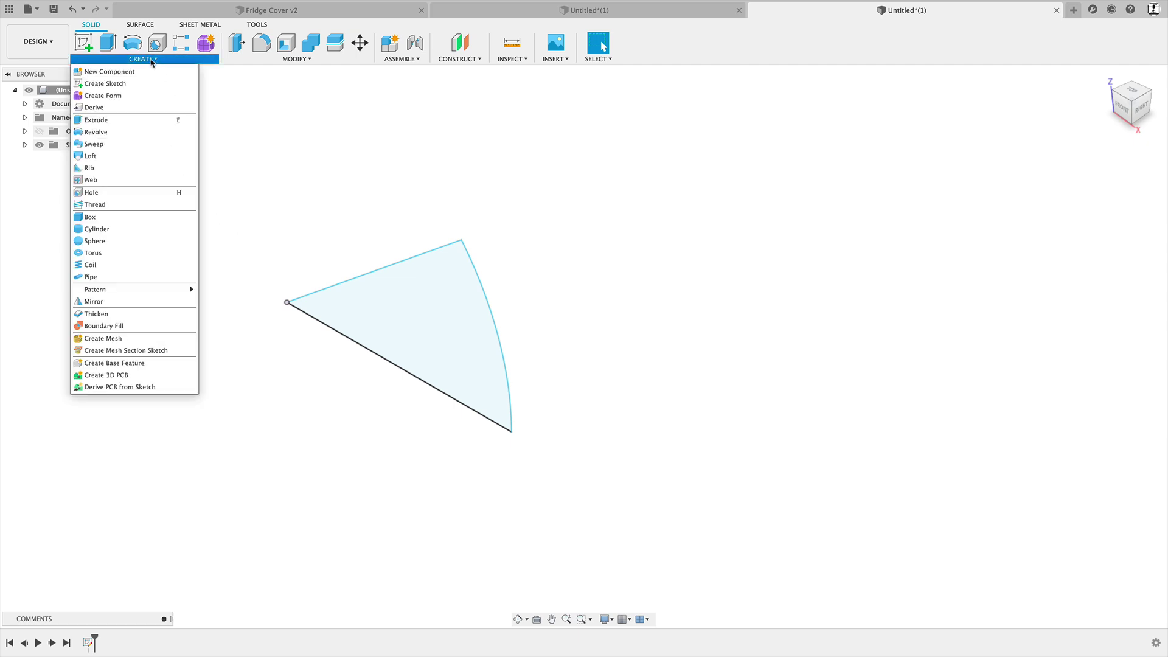
pyautogui.click(140, 121)
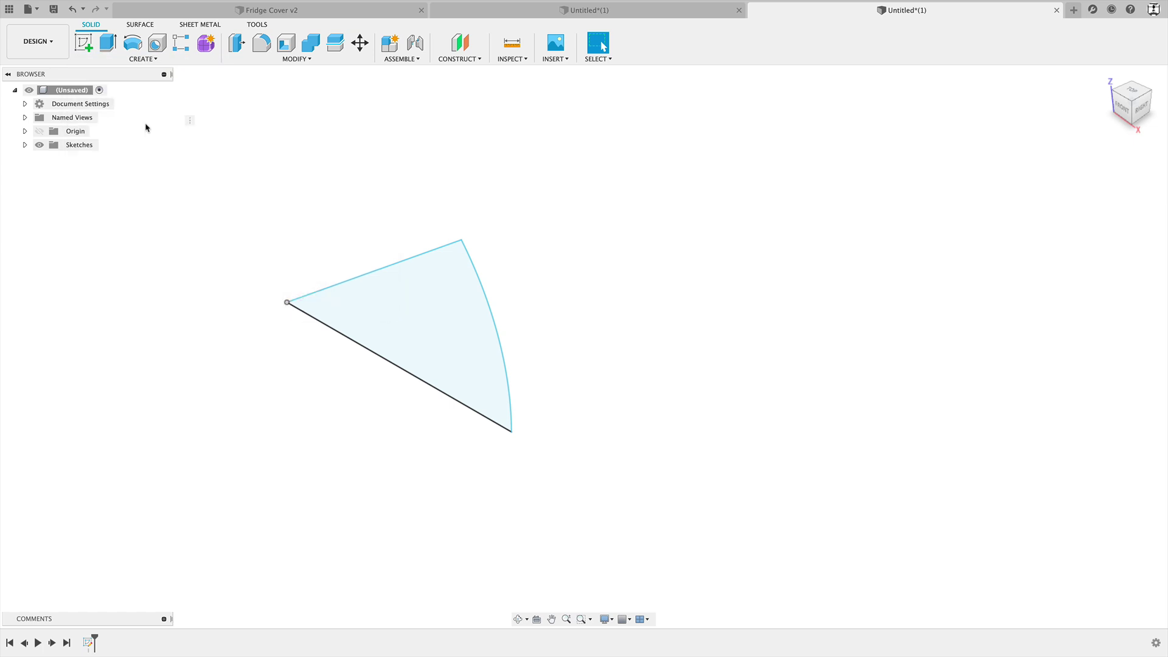
pyautogui.moveTo(406, 279); pyautogui.dragTo(621, 157)
pyautogui.write('3')
pyautogui.press('Return')
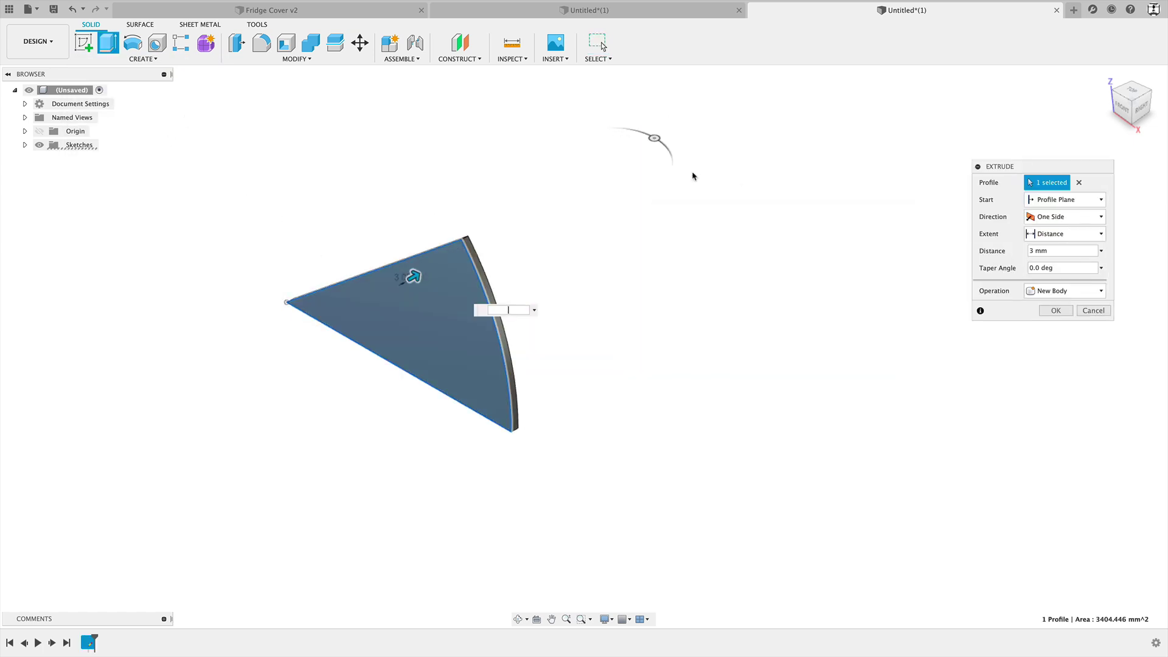
pyautogui.write('213')
pyautogui.press('Return')
pyautogui.write('.')
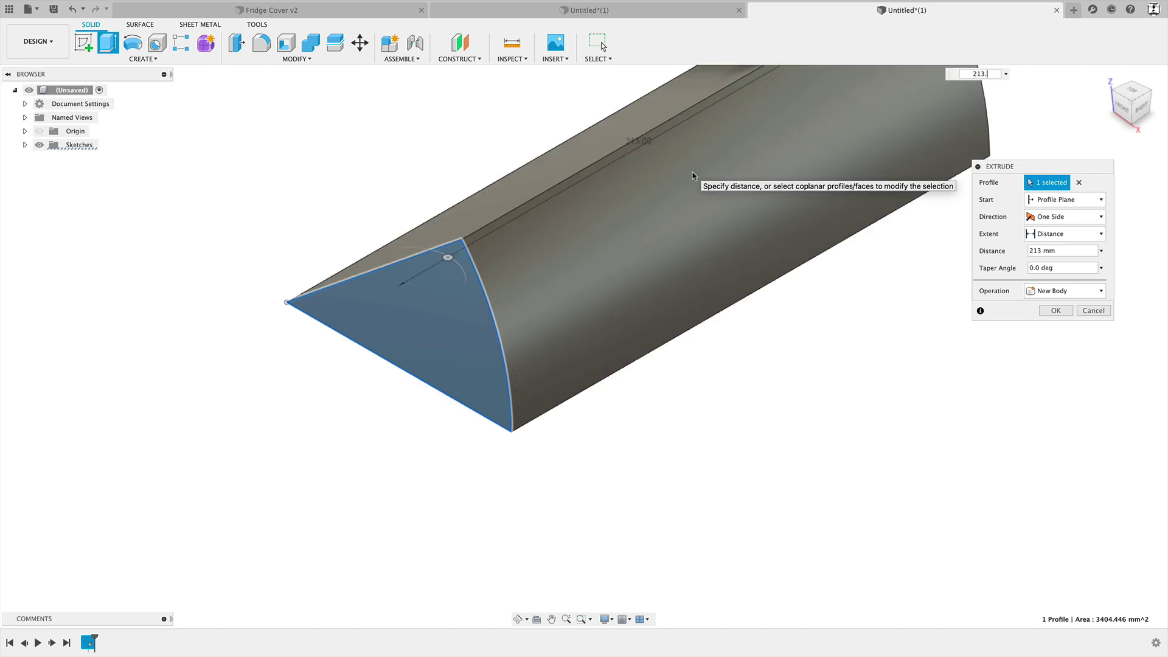
pyautogui.write('5')
pyautogui.press('Return')
pyautogui.moveTo(725, 276); pyautogui.dragTo(743, 371, button='middle')
pyautogui.press('Return')
pyautogui.keyDown('shift'); pyautogui.moveTo(484, 426); pyautogui.dragTo(563, 404, button='middle'); pyautogui.keyUp('shift')
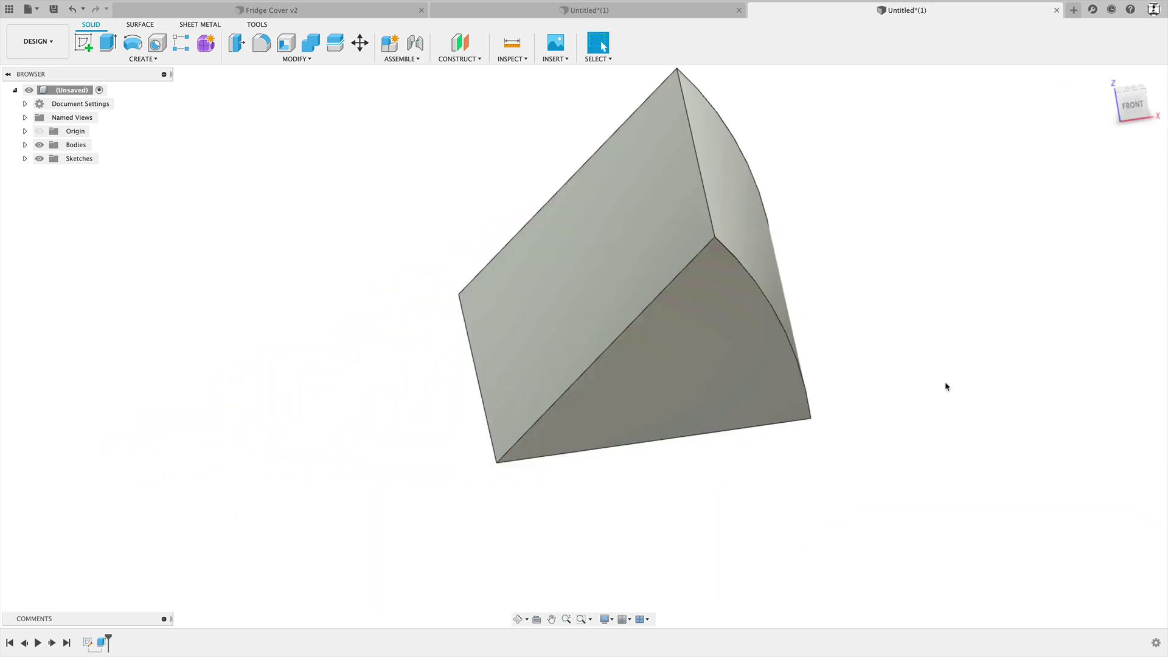
# Step: Round the wedge's long bottom edge at the pointed tip with a 3 mm fillet
pyautogui.keyDown('shift'); pyautogui.moveTo(746, 491); pyautogui.dragTo(688, 474, button='middle'); pyautogui.keyUp('shift')
pyautogui.click(491, 391)
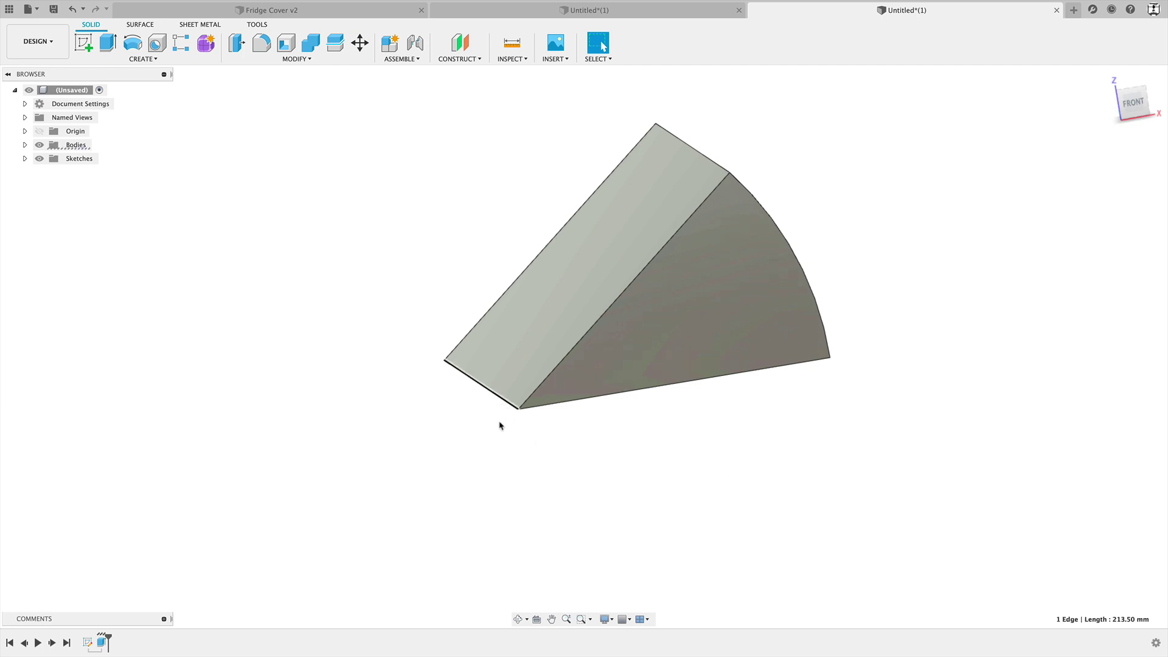
pyautogui.keyDown('shift'); pyautogui.moveTo(499, 426); pyautogui.dragTo(495, 464, button='middle'); pyautogui.keyUp('shift')
pyautogui.click(381, 404)
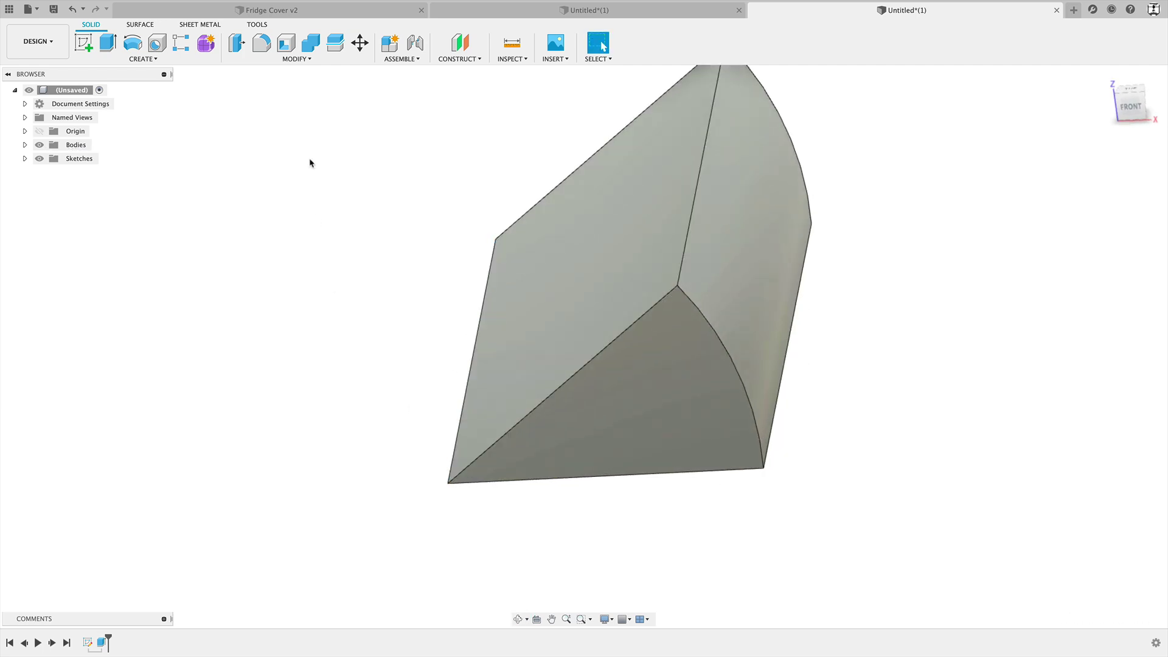
pyautogui.press('f')
pyautogui.keyDown('shift'); pyautogui.moveTo(318, 268); pyautogui.dragTo(440, 365, button='middle'); pyautogui.keyUp('shift')
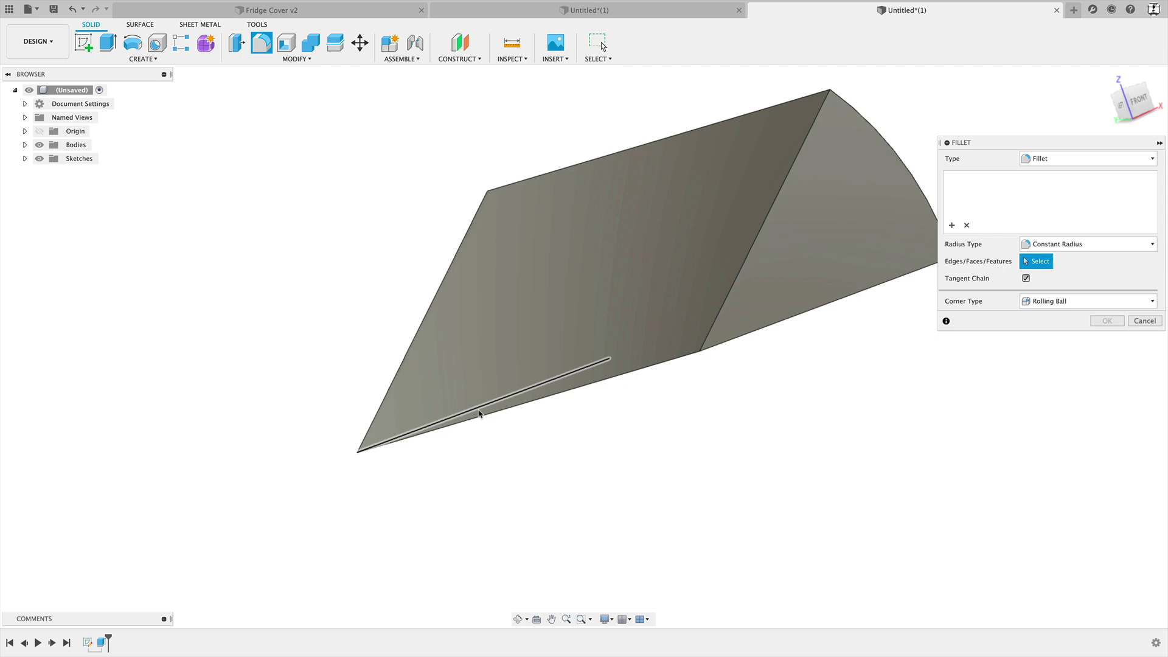
pyautogui.click(579, 386)
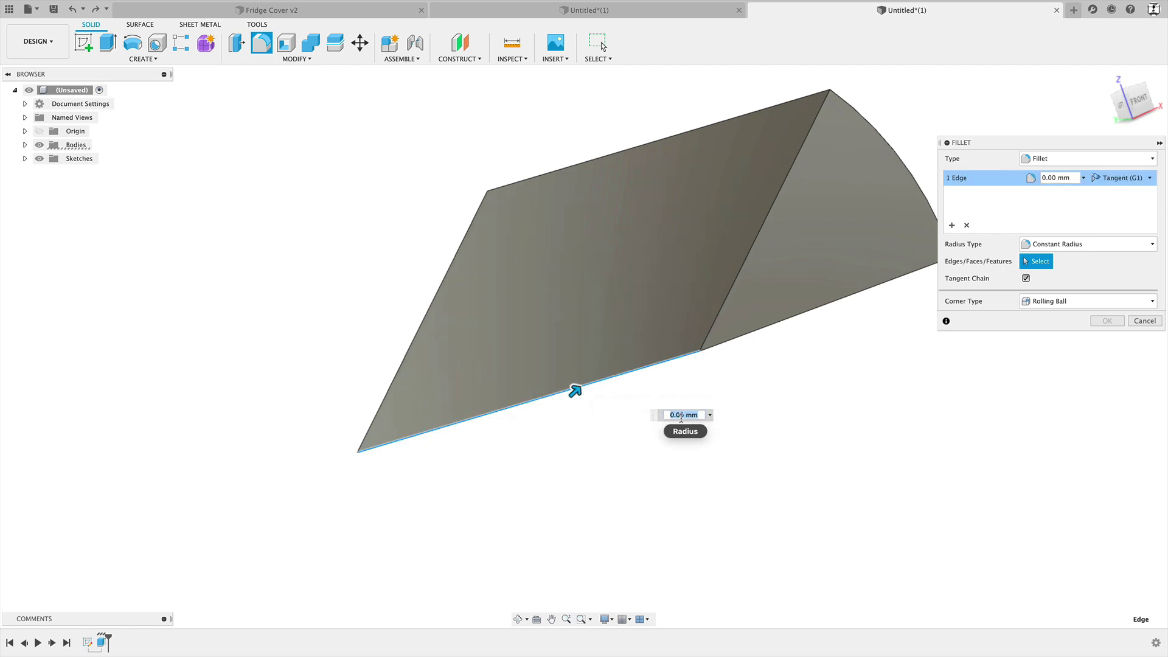
pyautogui.write('3')
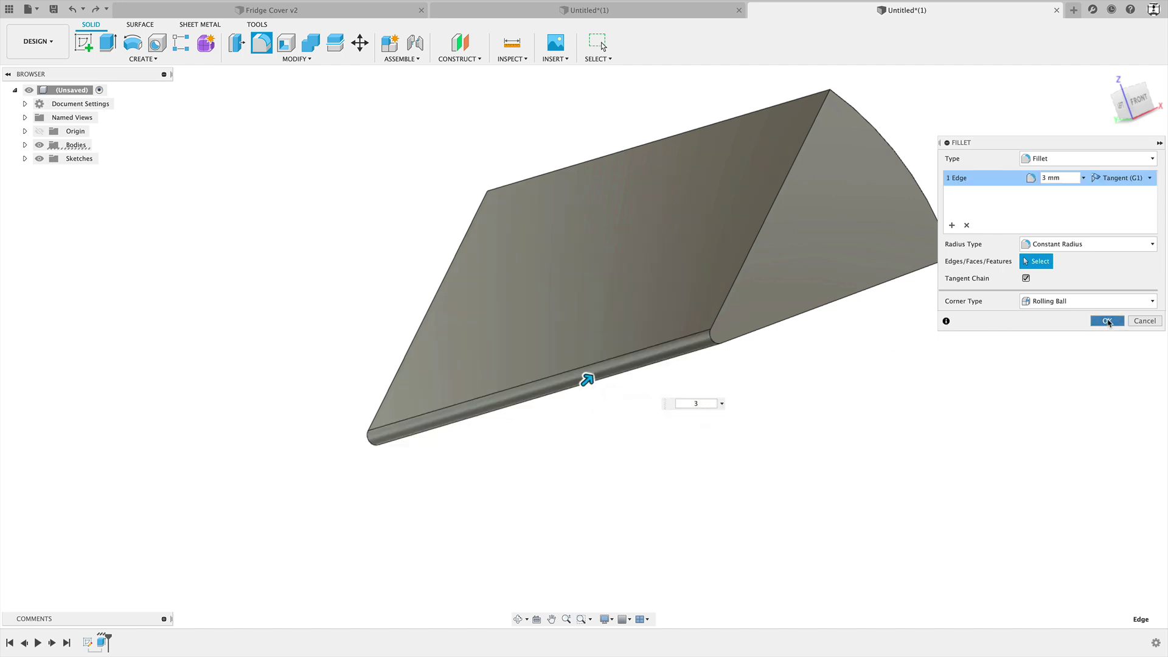
pyautogui.click(1107, 322)
pyautogui.keyDown('shift'); pyautogui.moveTo(1019, 399); pyautogui.dragTo(925, 367, button='middle'); pyautogui.keyUp('shift')
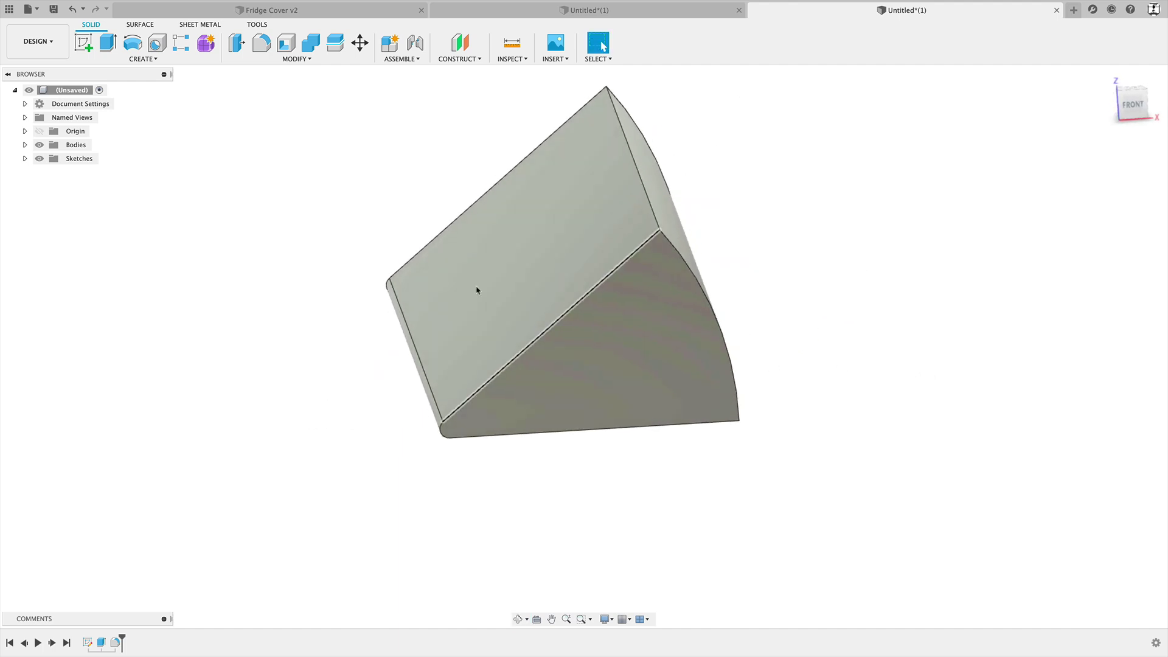
pyautogui.keyDown('shift'); pyautogui.moveTo(344, 293); pyautogui.dragTo(319, 255, button='middle'); pyautogui.keyUp('shift')
# Step: Shell the wedge to a 1 mm inside thickness, removing the large flat face
pyautogui.click(296, 59)
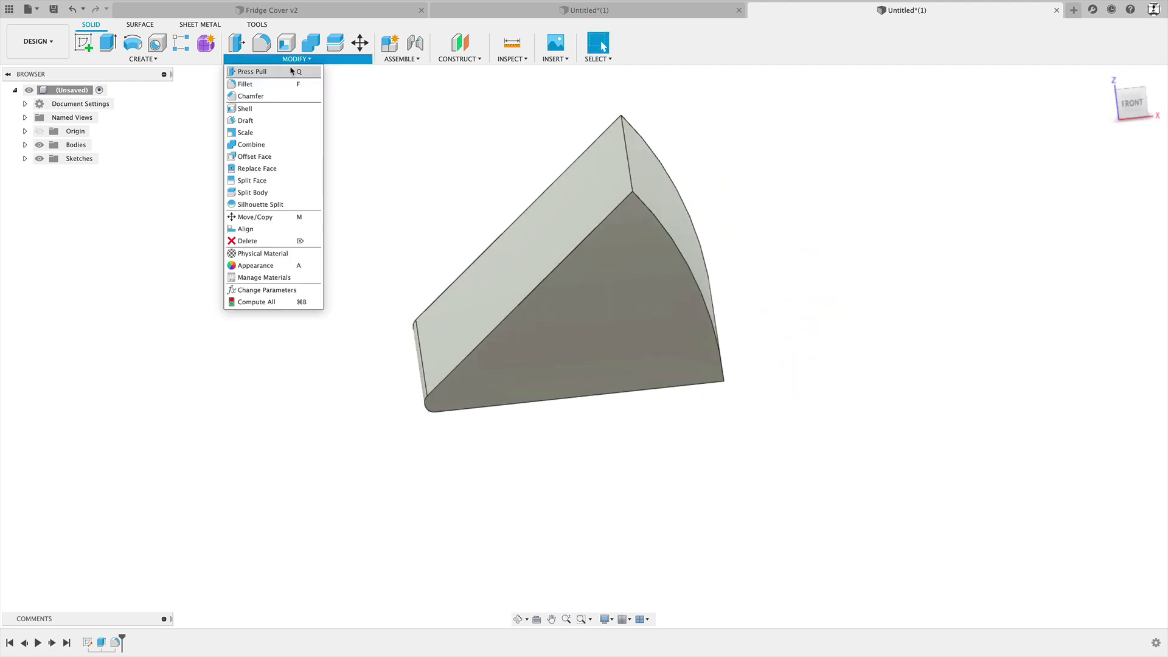
pyautogui.click(289, 109)
pyautogui.keyDown('shift'); pyautogui.moveTo(417, 231); pyautogui.dragTo(484, 241, button='middle'); pyautogui.keyUp('shift')
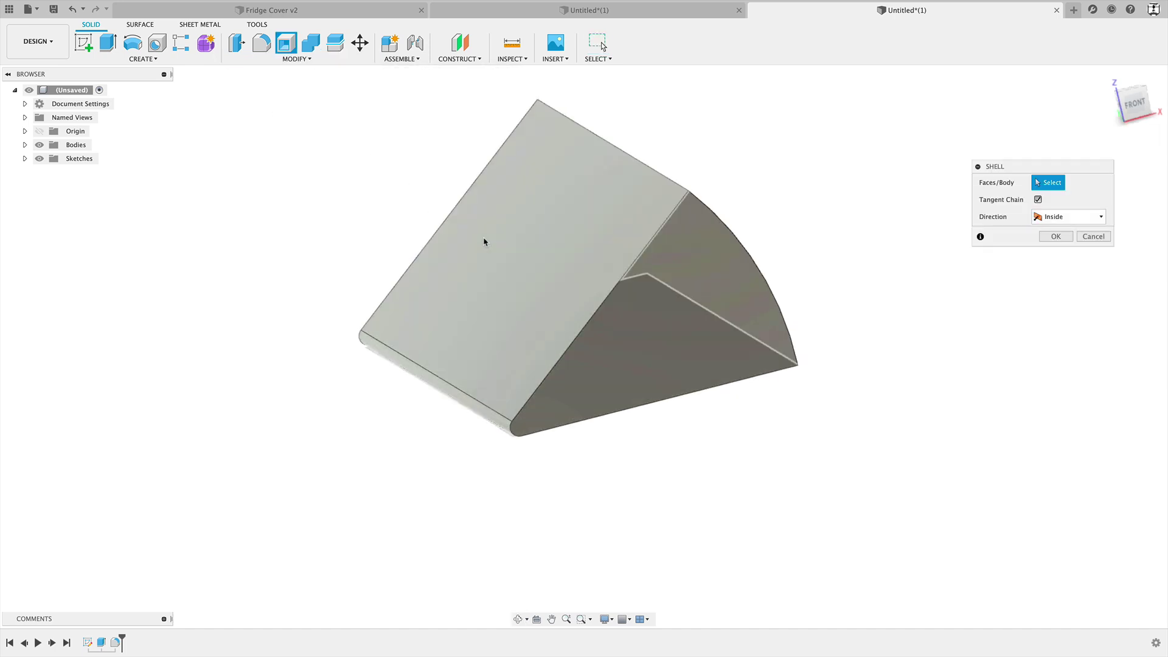
pyautogui.click(484, 241)
pyautogui.keyDown('shift'); pyautogui.moveTo(612, 472); pyautogui.dragTo(506, 401, button='middle'); pyautogui.keyUp('shift')
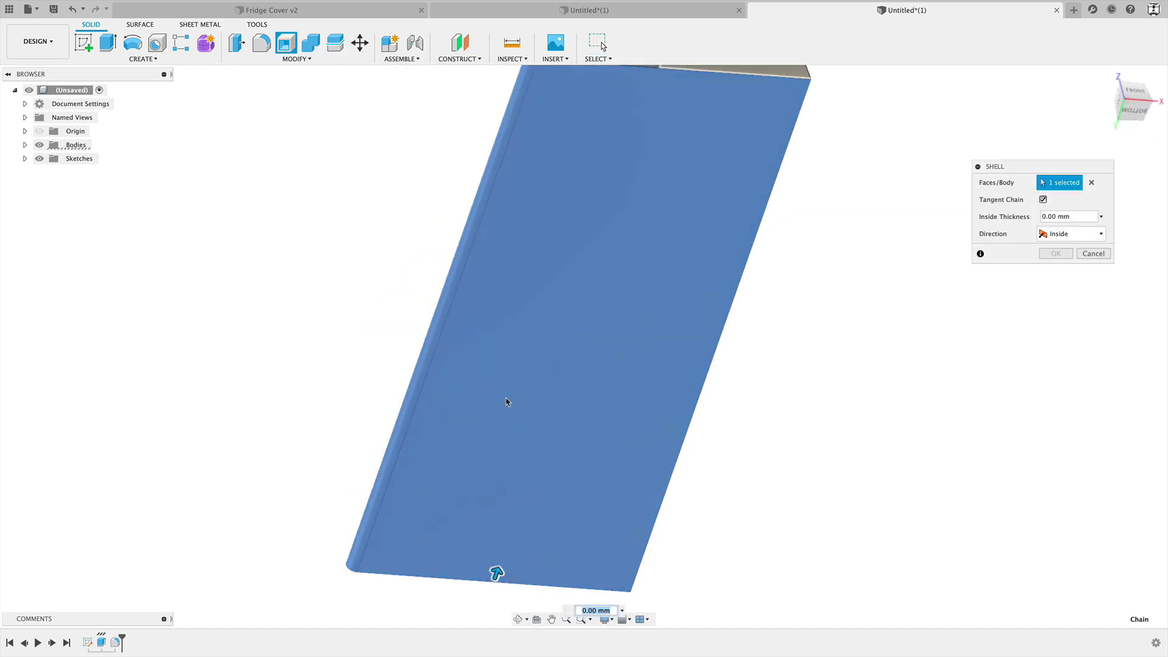
pyautogui.keyDown('shift'); pyautogui.moveTo(486, 356); pyautogui.dragTo(445, 329, button='middle'); pyautogui.keyUp('shift')
pyautogui.keyDown('shift'); pyautogui.moveTo(504, 265); pyautogui.dragTo(507, 380, button='middle'); pyautogui.keyUp('shift')
pyautogui.keyDown('shift'); pyautogui.moveTo(695, 366); pyautogui.dragTo(708, 360, button='middle'); pyautogui.keyUp('shift')
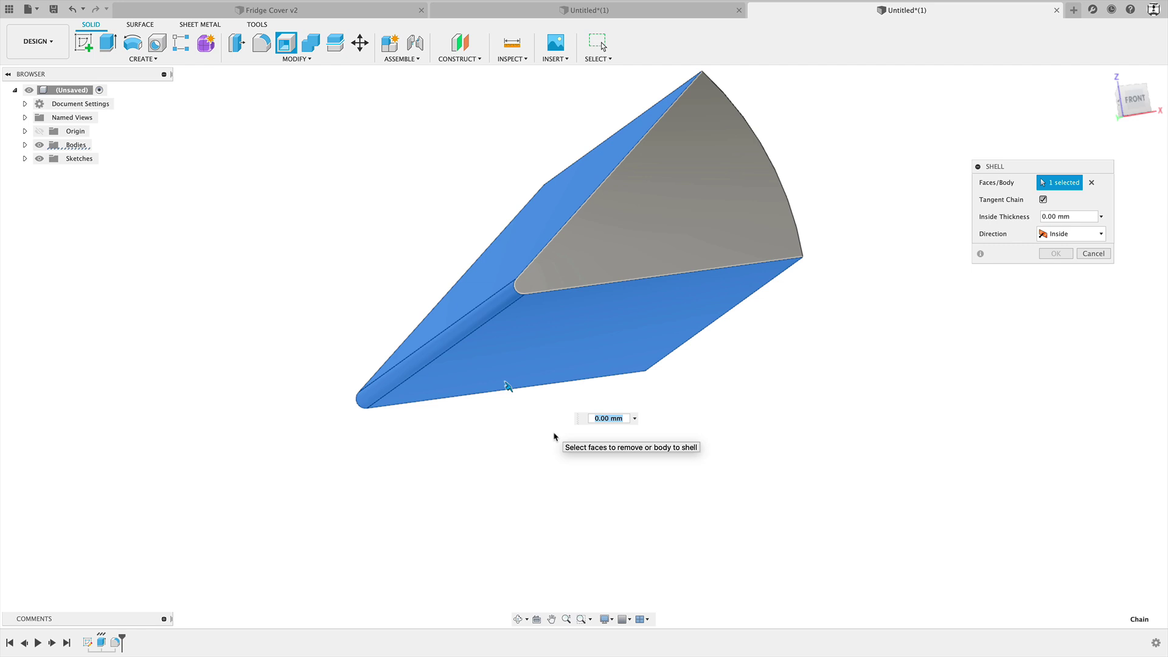
pyautogui.keyDown('shift'); pyautogui.moveTo(555, 430); pyautogui.dragTo(590, 458, button='middle'); pyautogui.keyUp('shift')
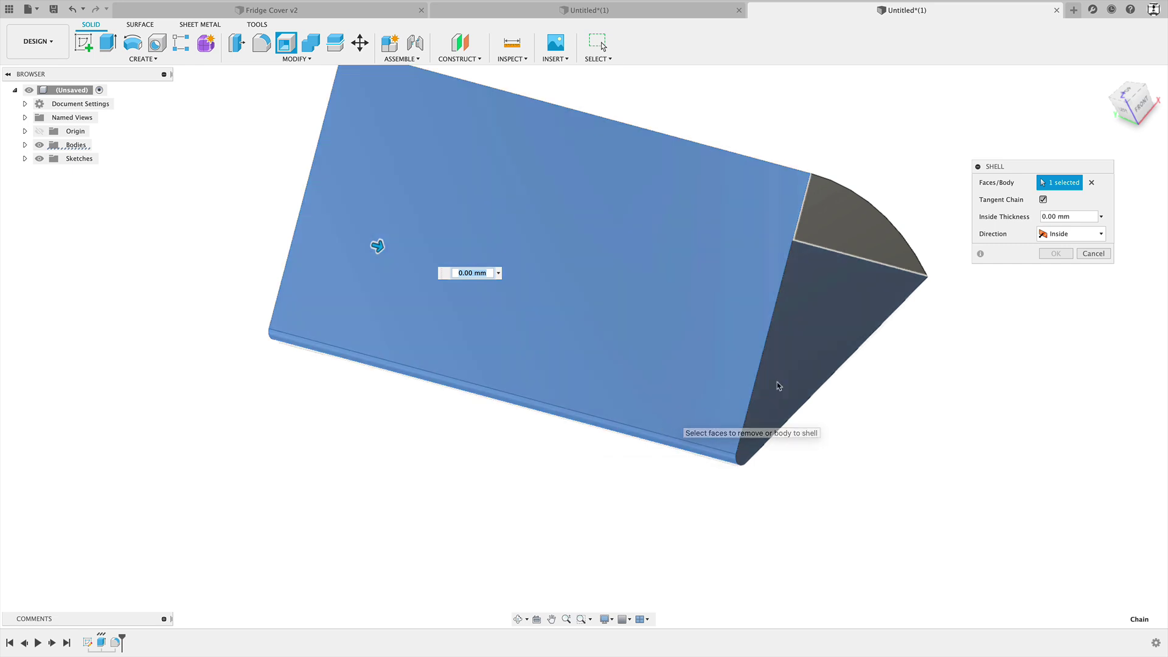
pyautogui.click(1065, 217)
pyautogui.write('1')
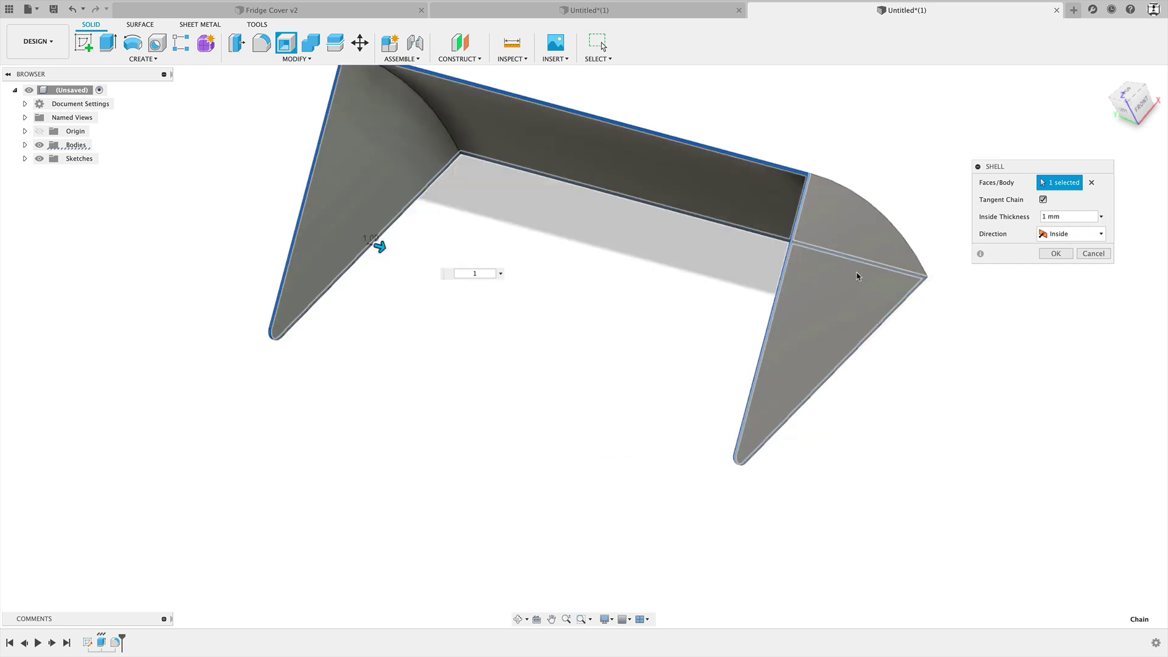
pyautogui.click(1055, 254)
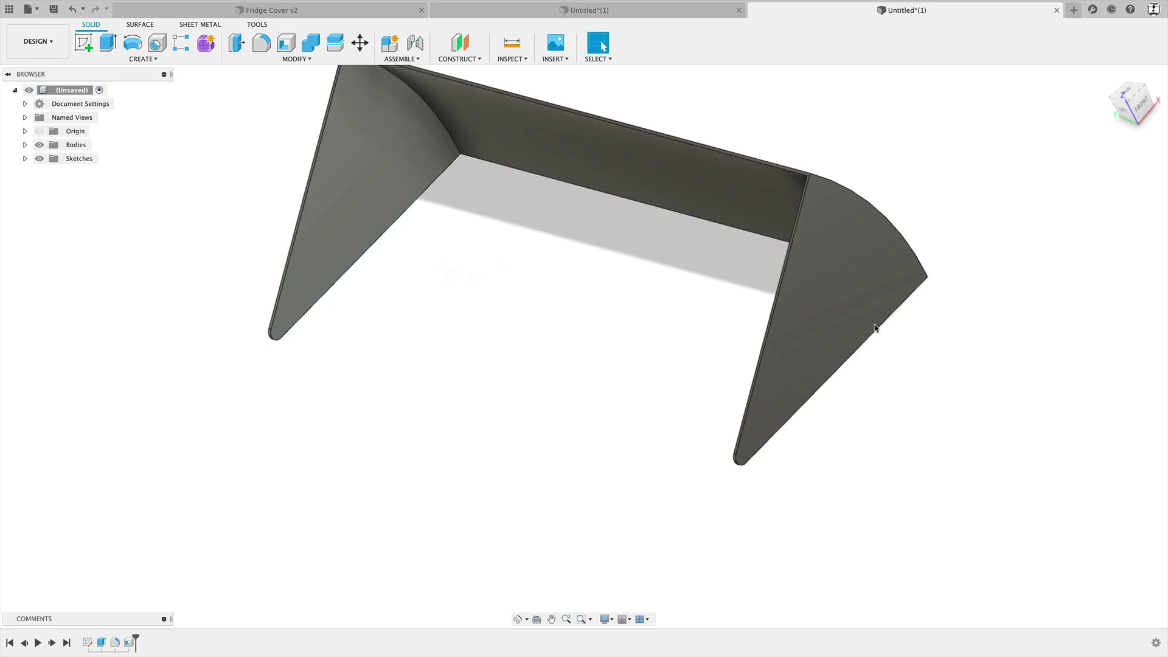
# Step: Sketch on the side wall a 94.015 mm construction line from the rounded tip to the curved edge
pyautogui.keyDown('shift'); pyautogui.moveTo(876, 292); pyautogui.dragTo(821, 380, button='middle'); pyautogui.keyUp('shift')
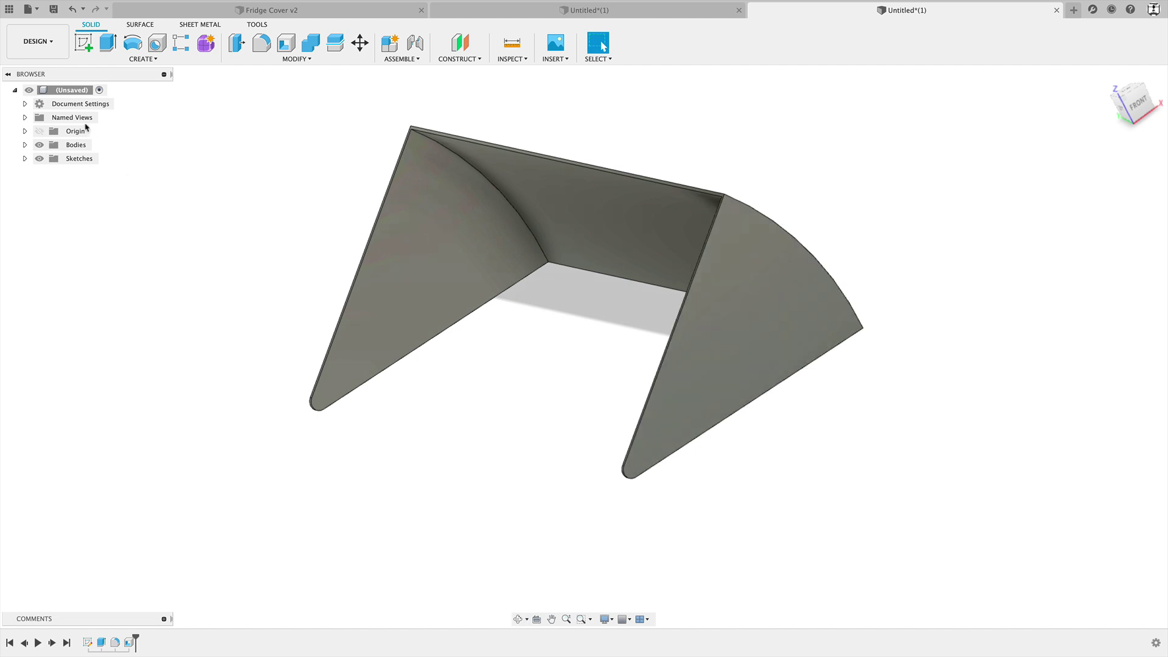
pyautogui.click(83, 43)
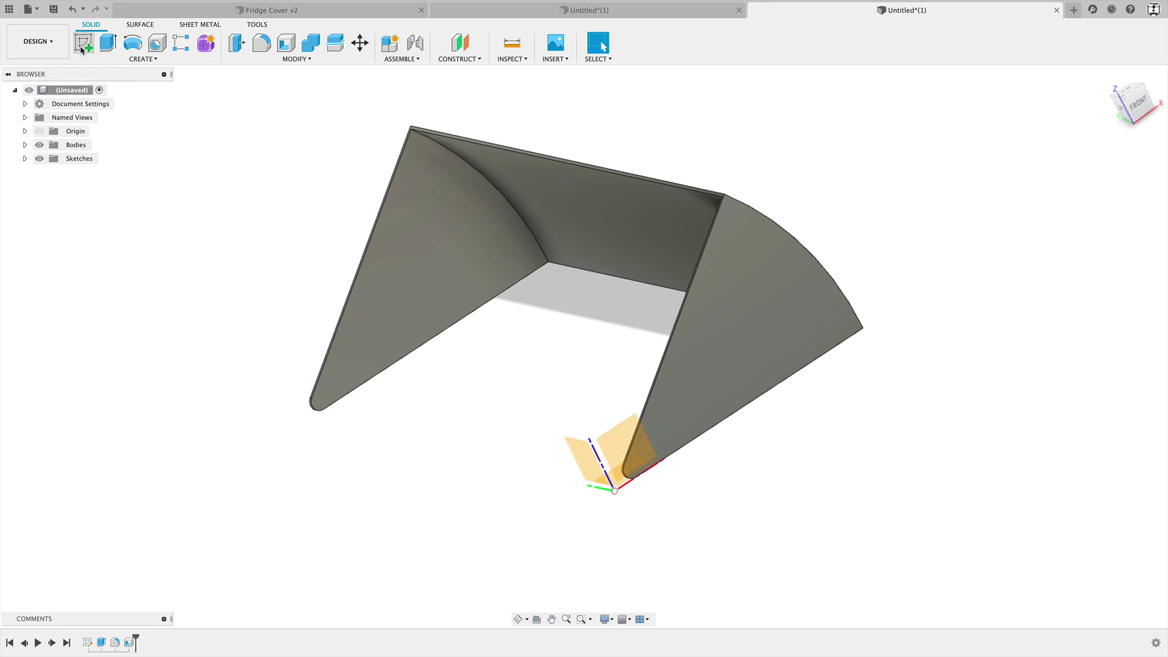
pyautogui.click(731, 328)
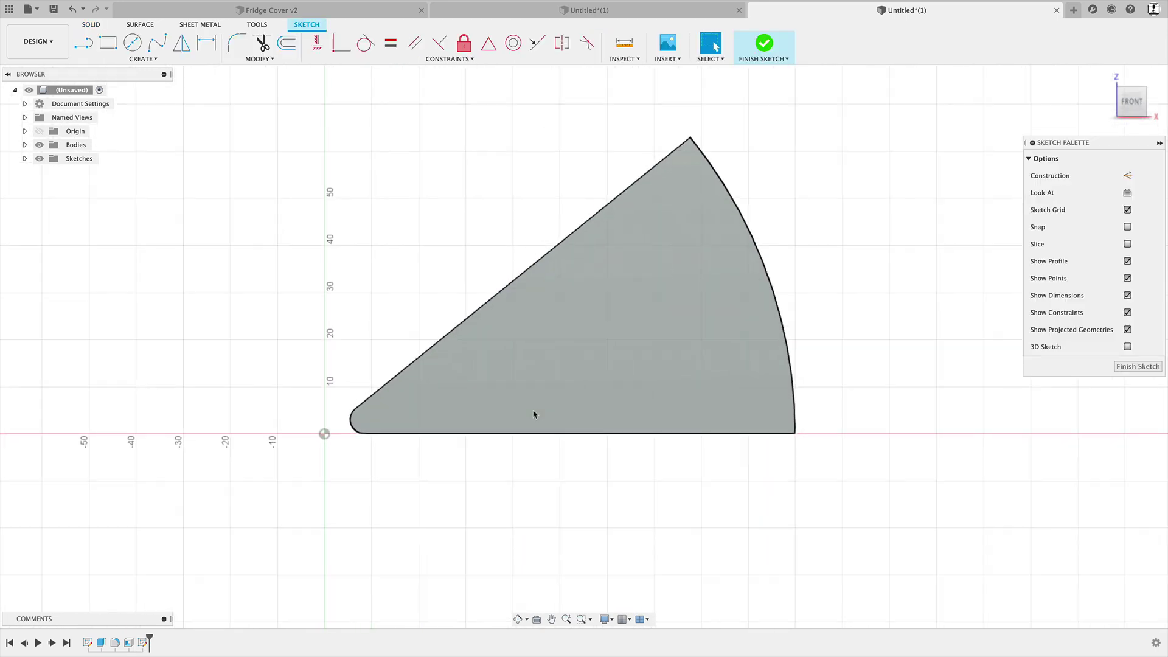
pyautogui.press('l')
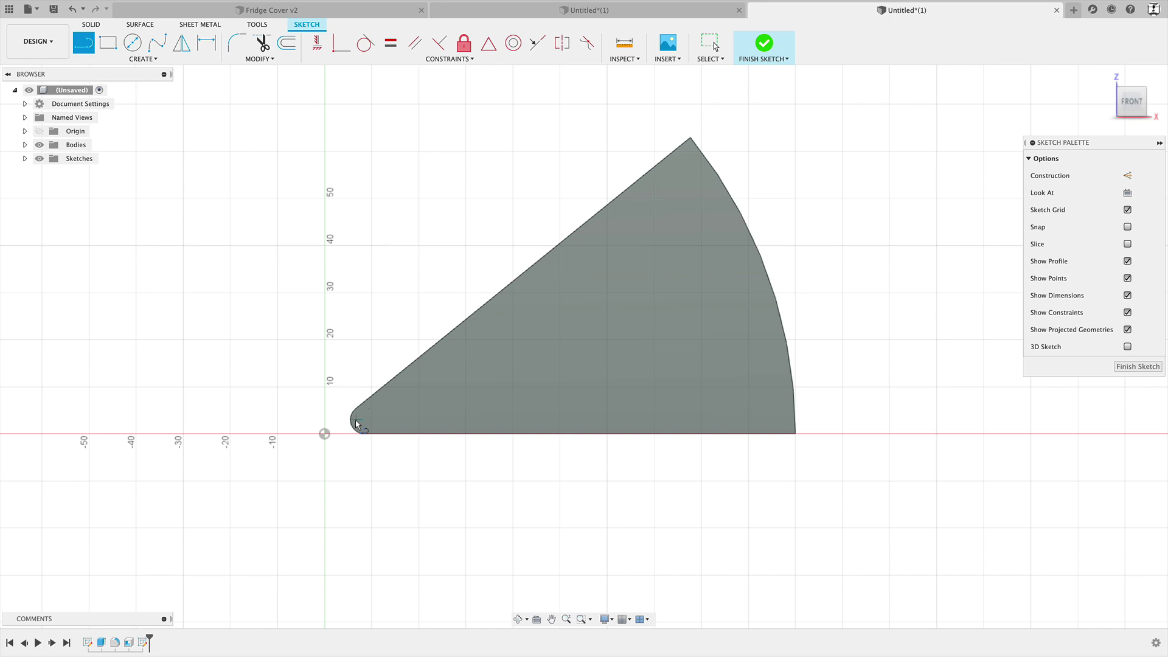
pyautogui.scroll(5, 356, 423)
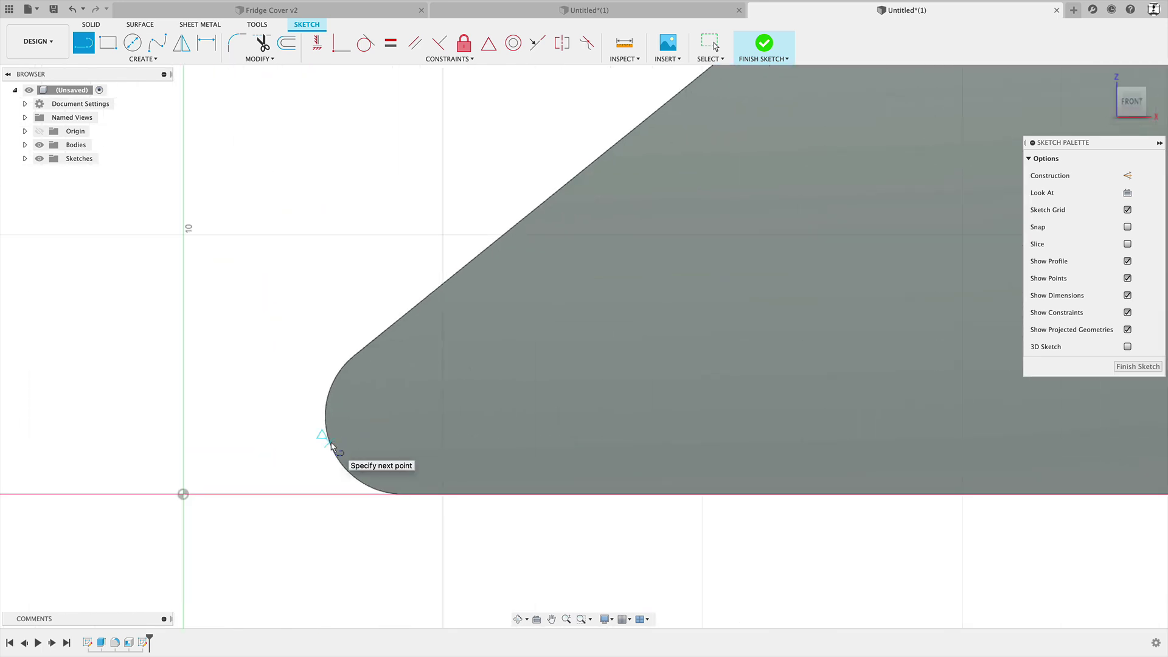
pyautogui.scroll(-5, 331, 446)
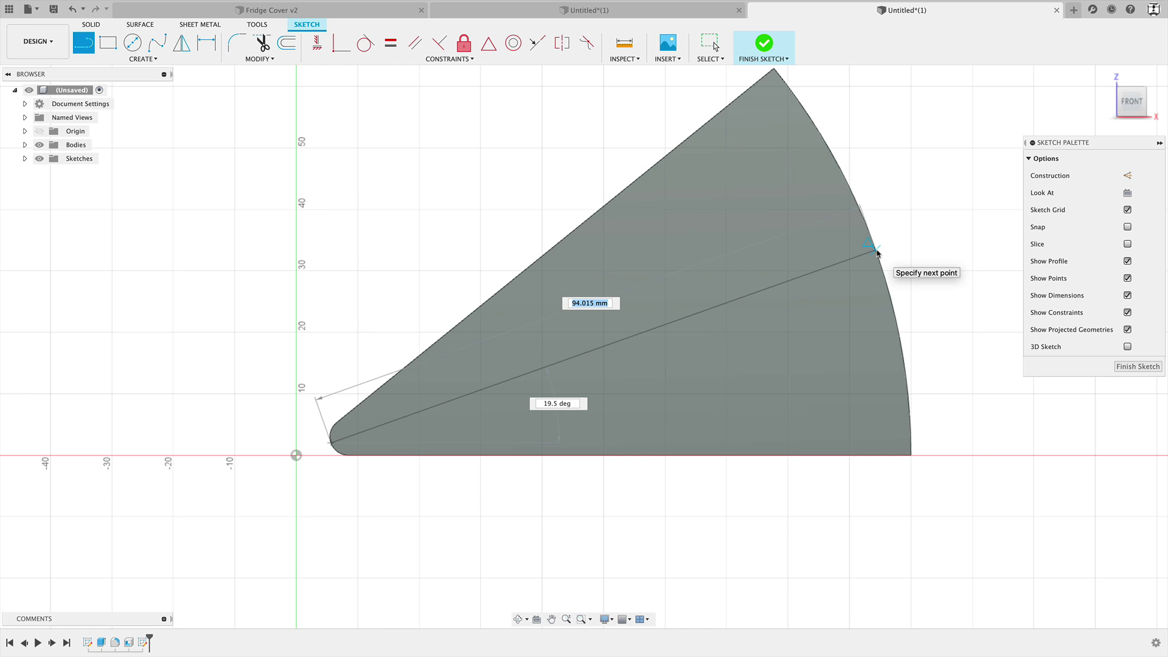
pyautogui.click(876, 253)
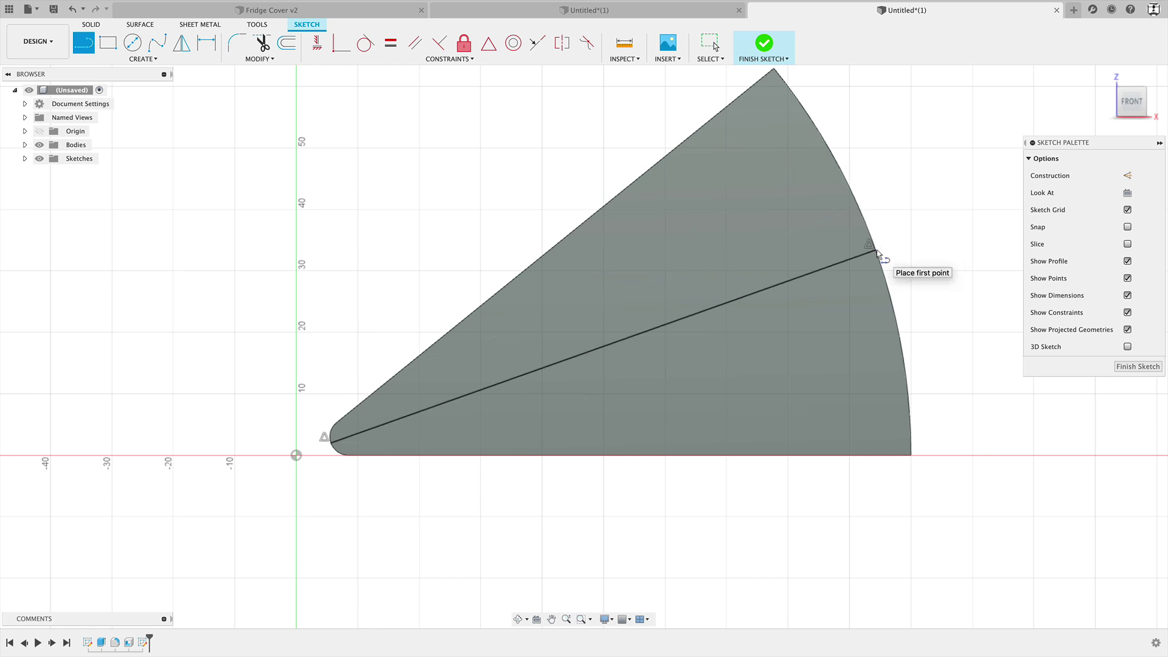
pyautogui.press('Escape')
pyautogui.click(764, 291)
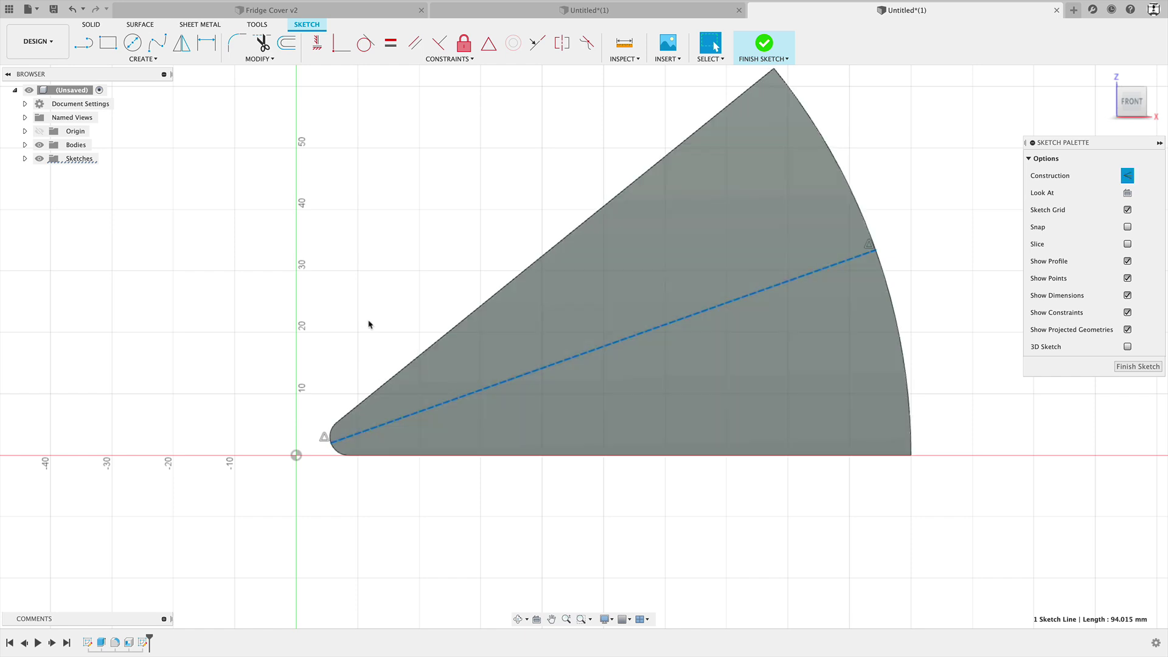
pyautogui.press('c')
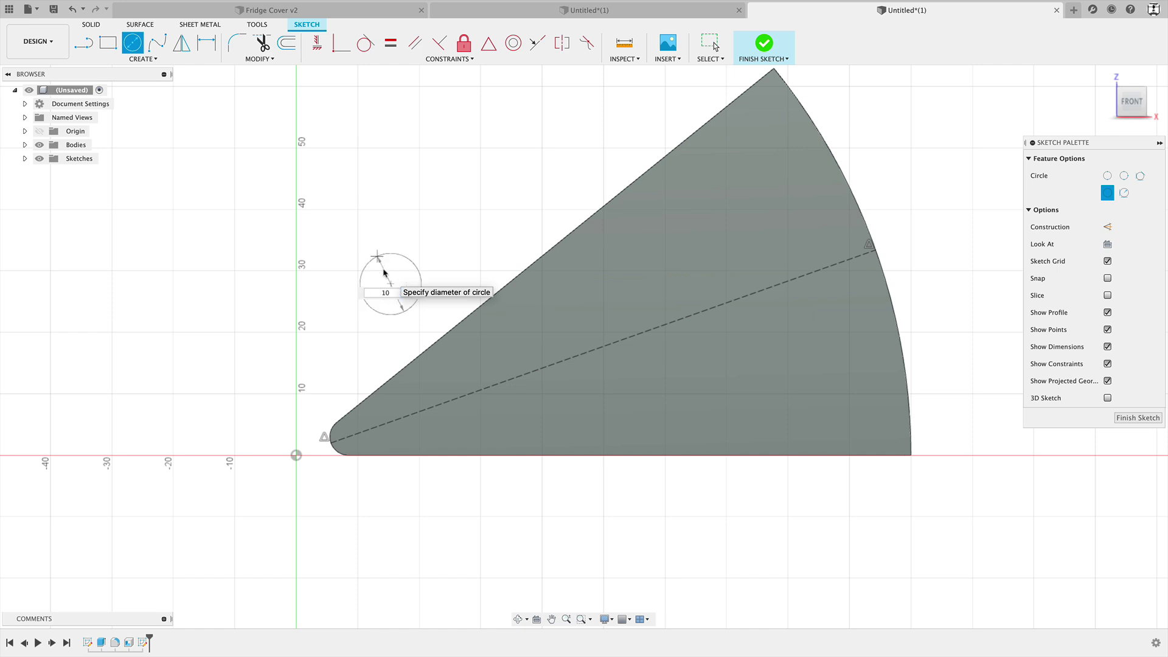
# Step: Place a 10 mm diameter circle onto the construction line
pyautogui.write('10')
pyautogui.press('Return')
pyautogui.press('Escape')
pyautogui.moveTo(389, 285)
pyautogui.mouseDown()
pyautogui.moveTo(507, 390)
pyautogui.moveTo(572, 373)
pyautogui.moveTo(489, 390)
pyautogui.moveTo(510, 388)
pyautogui.mouseUp()
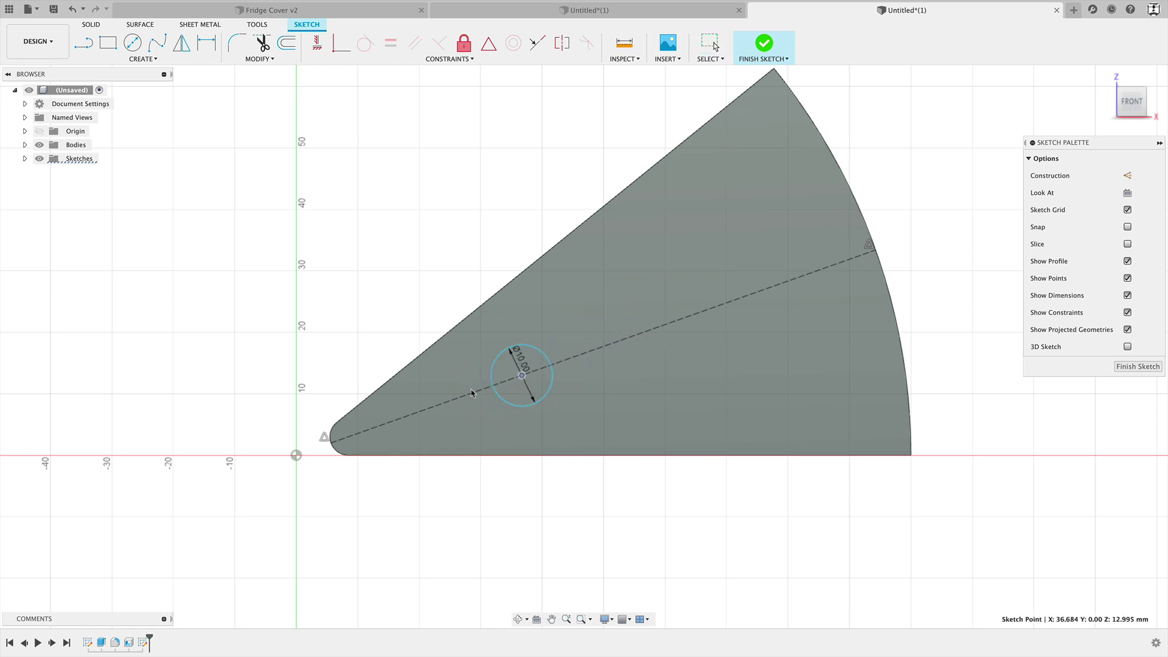
pyautogui.scroll(3, 581, 409)
pyautogui.scroll(-6, 502, 454)
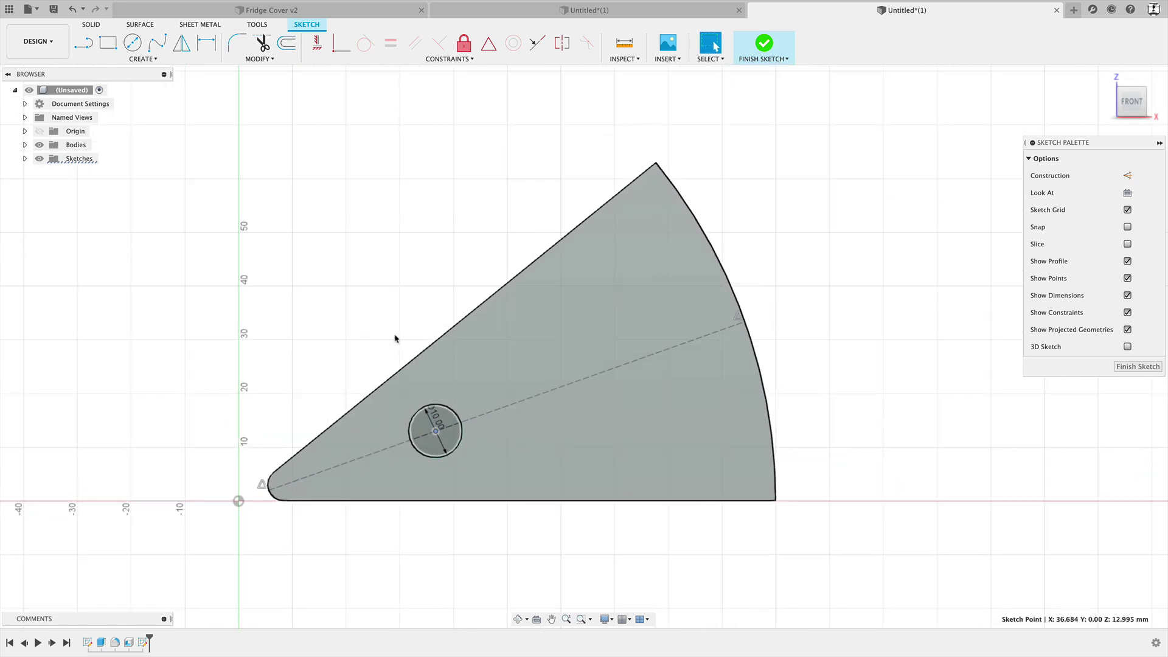
# Step: Dimension the circle 80 mm from the line's end on the curved edge and finish the sketch
pyautogui.click(356, 281)
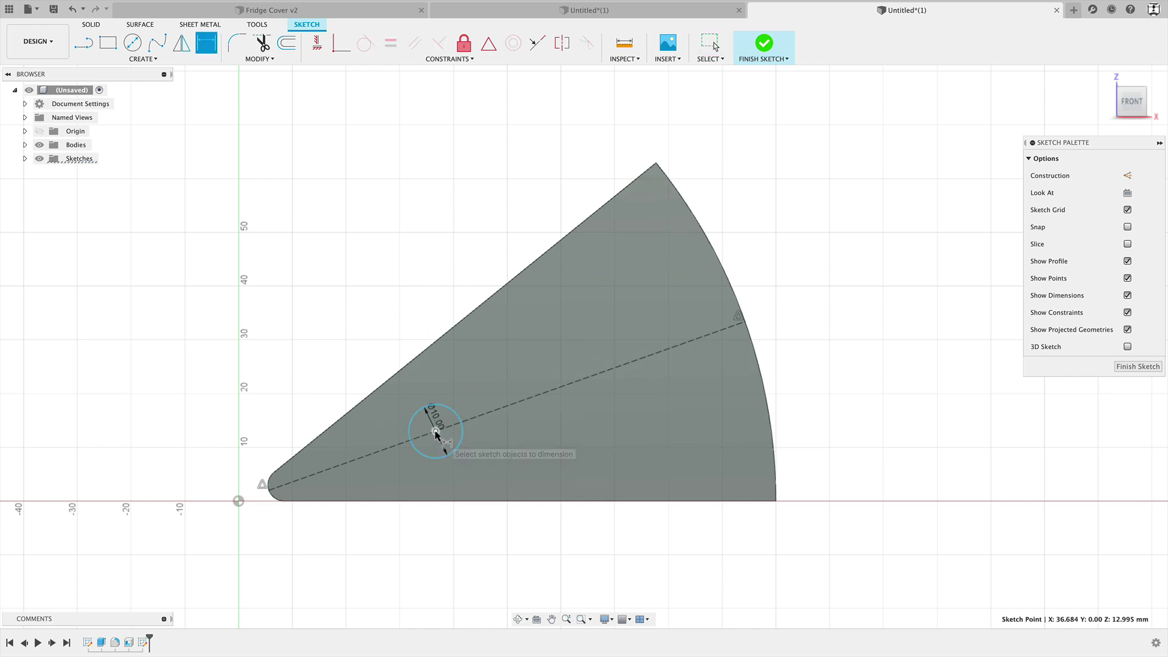
pyautogui.click(745, 322)
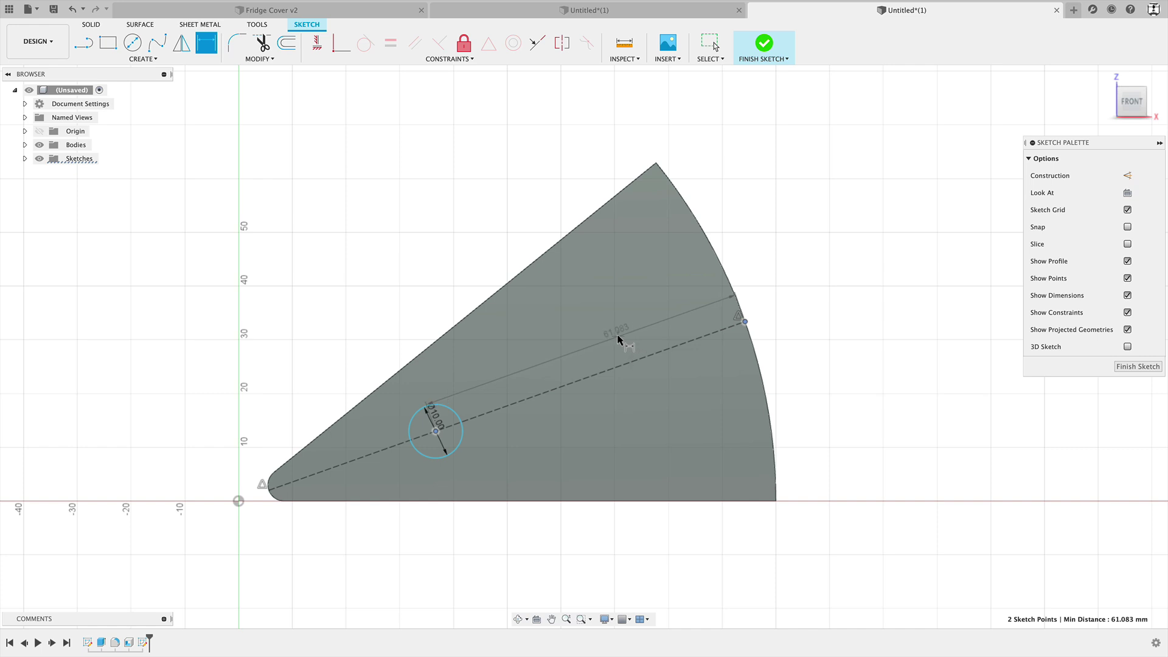
pyautogui.click(617, 339)
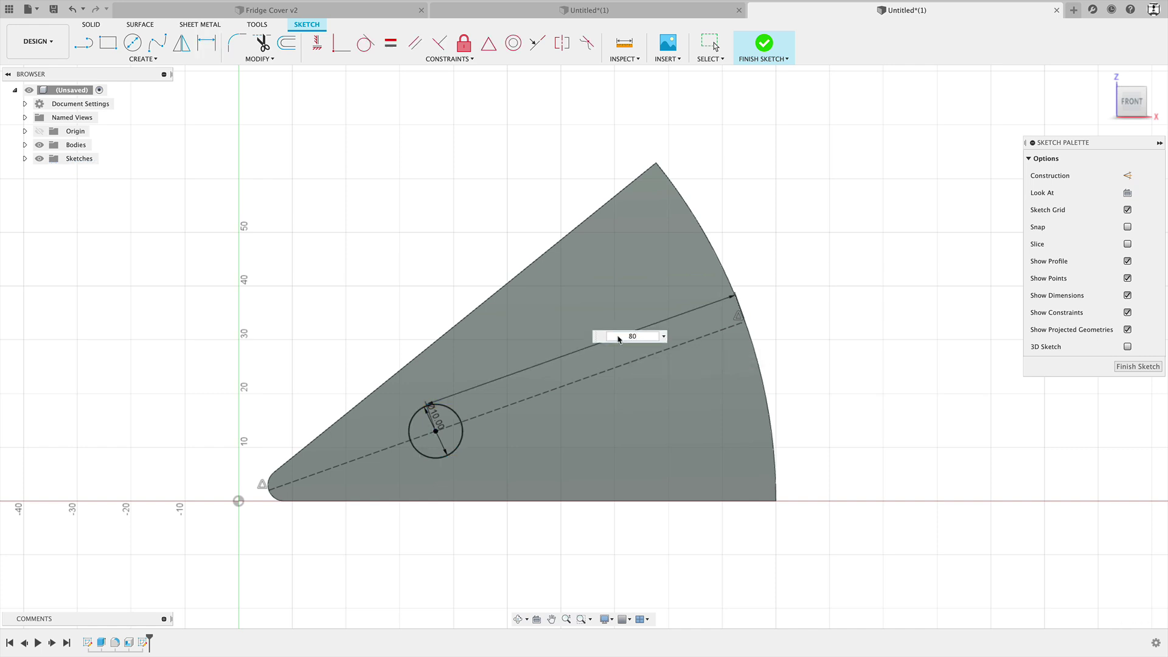
pyautogui.press('Return')
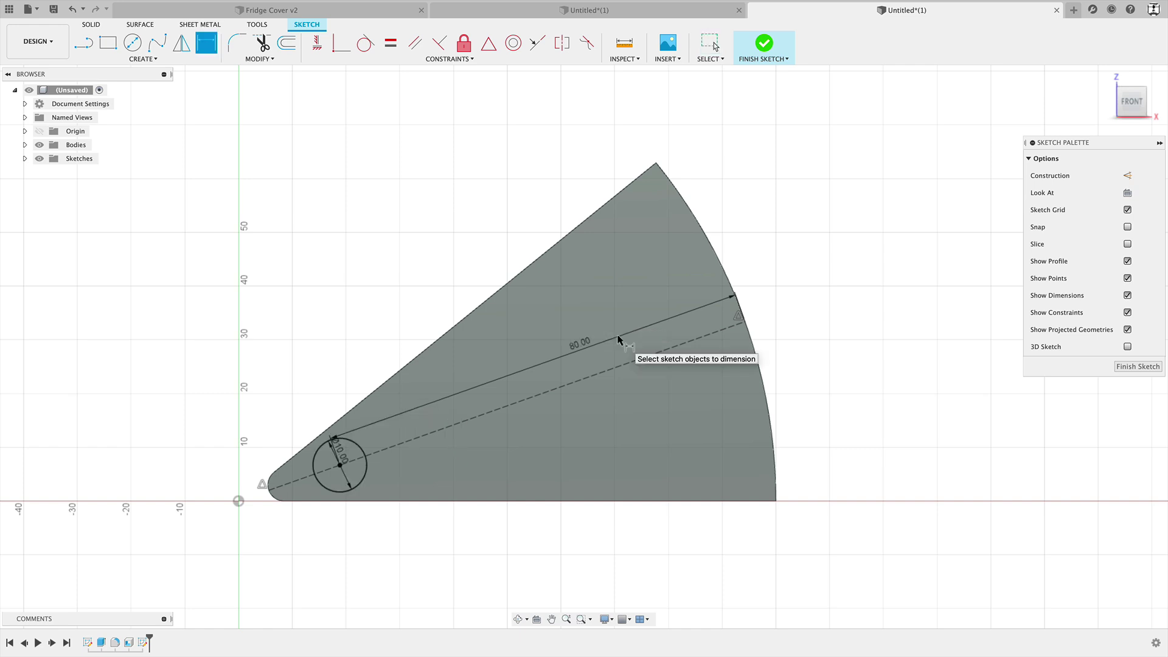
pyautogui.moveTo(579, 347); pyautogui.dragTo(488, 416)
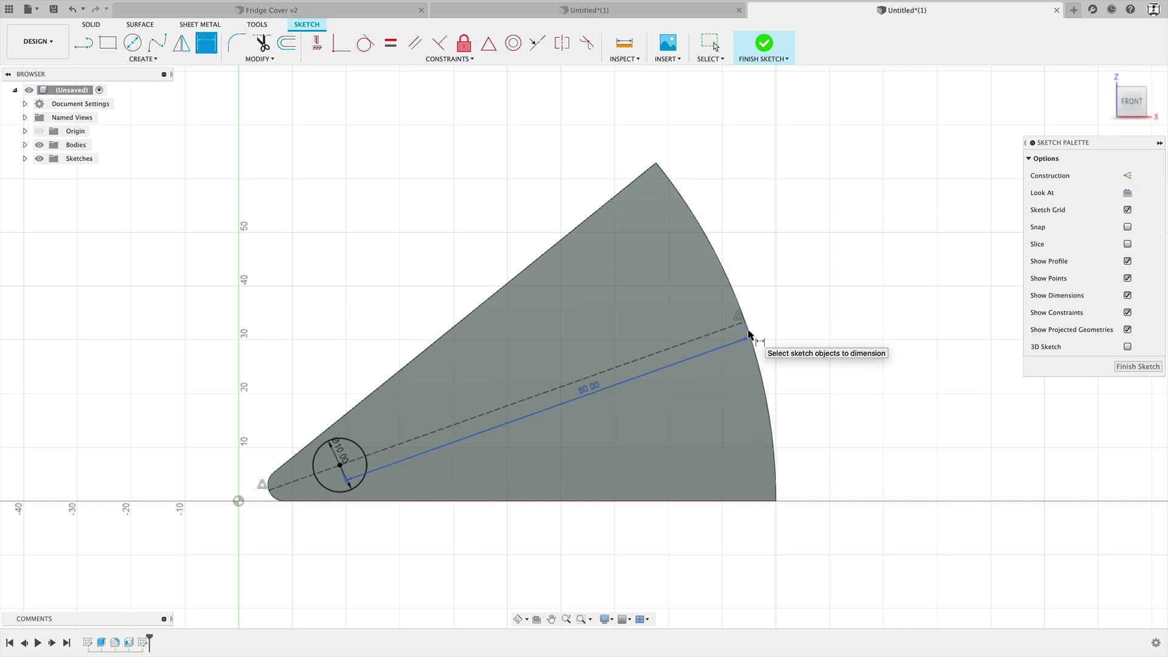
pyautogui.click(764, 48)
# Step: Cut the 10 mm circle through the whole body, making holes in both side walls
pyautogui.moveTo(560, 404)
pyautogui.keyDown('shift'); pyautogui.mouseDown(button='middle')
pyautogui.moveTo(696, 461)
pyautogui.moveTo(783, 455)
pyautogui.mouseUp(button='middle'); pyautogui.keyUp('shift')
pyautogui.click(535, 483)
pyautogui.press('e')
pyautogui.moveTo(782, 455); pyautogui.dragTo(594, 451)
pyautogui.keyDown('shift'); pyautogui.moveTo(998, 404); pyautogui.dragTo(1121, 248, button='middle'); pyautogui.keyUp('shift')
pyautogui.click(1070, 234)
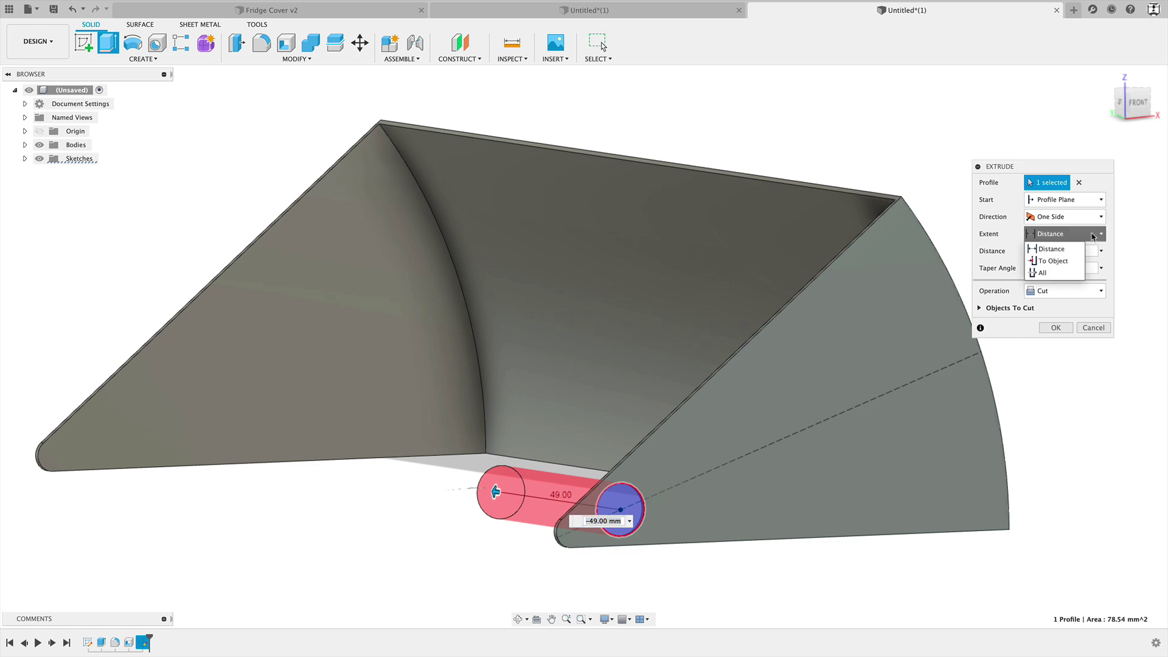
pyautogui.click(1041, 268)
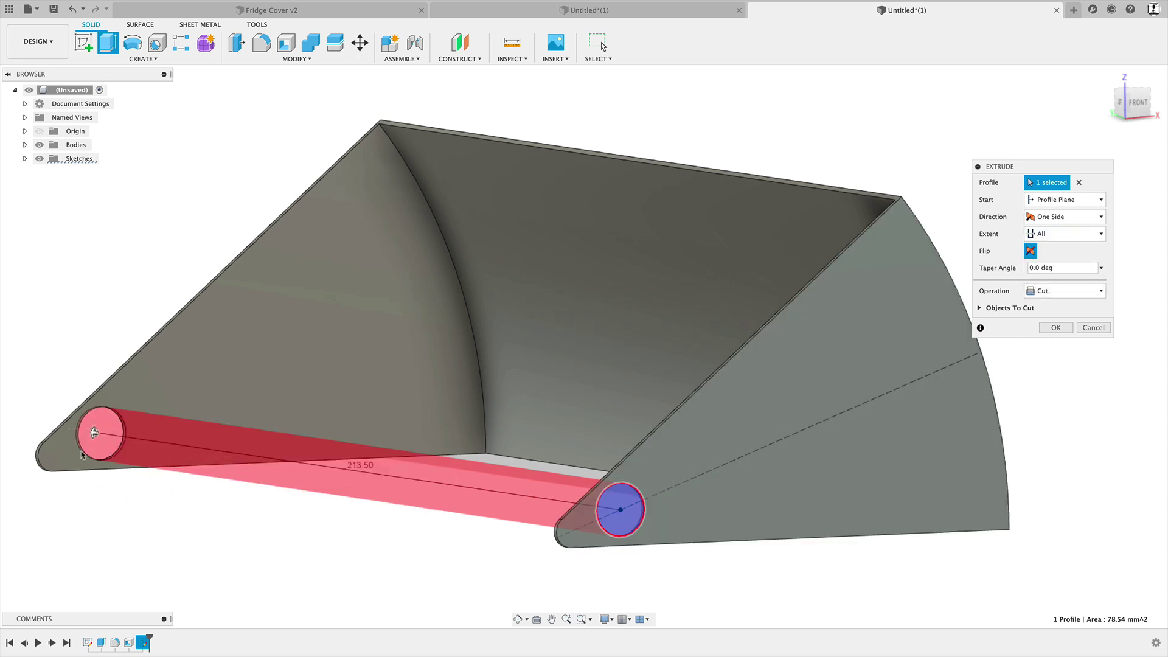
pyautogui.click(1056, 328)
pyautogui.keyDown('shift'); pyautogui.moveTo(665, 503); pyautogui.dragTo(578, 462, button='middle'); pyautogui.keyUp('shift')
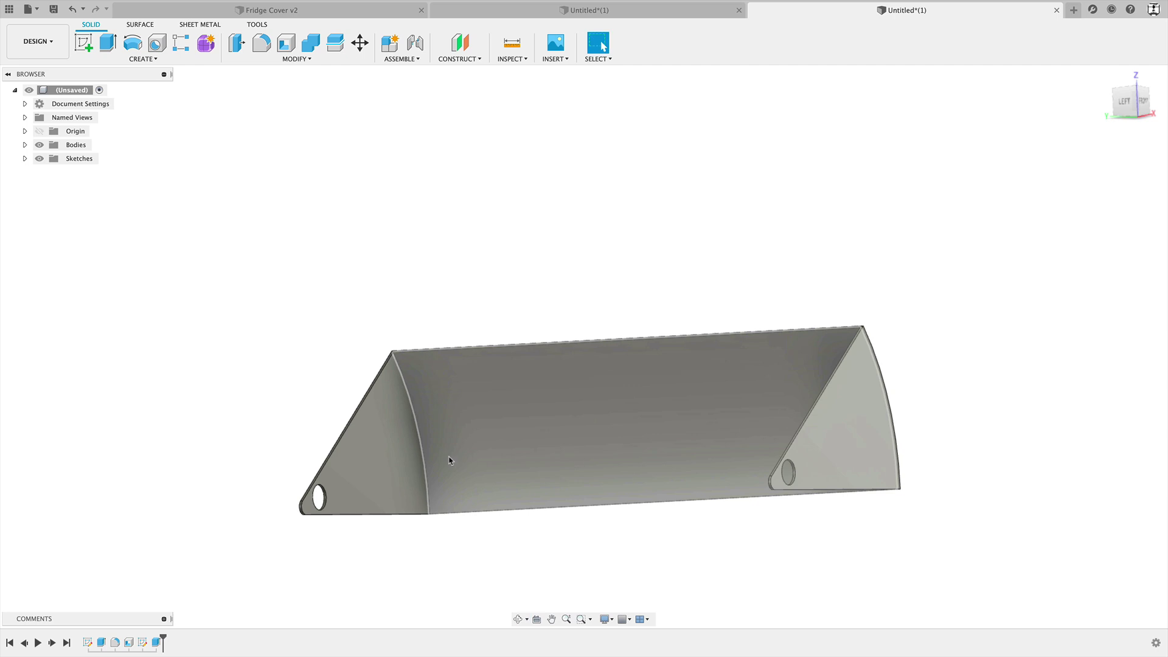
pyautogui.scroll(3, 449, 458)
pyautogui.keyDown('shift'); pyautogui.moveTo(448, 448); pyautogui.dragTo(407, 300, button='middle'); pyautogui.keyUp('shift')
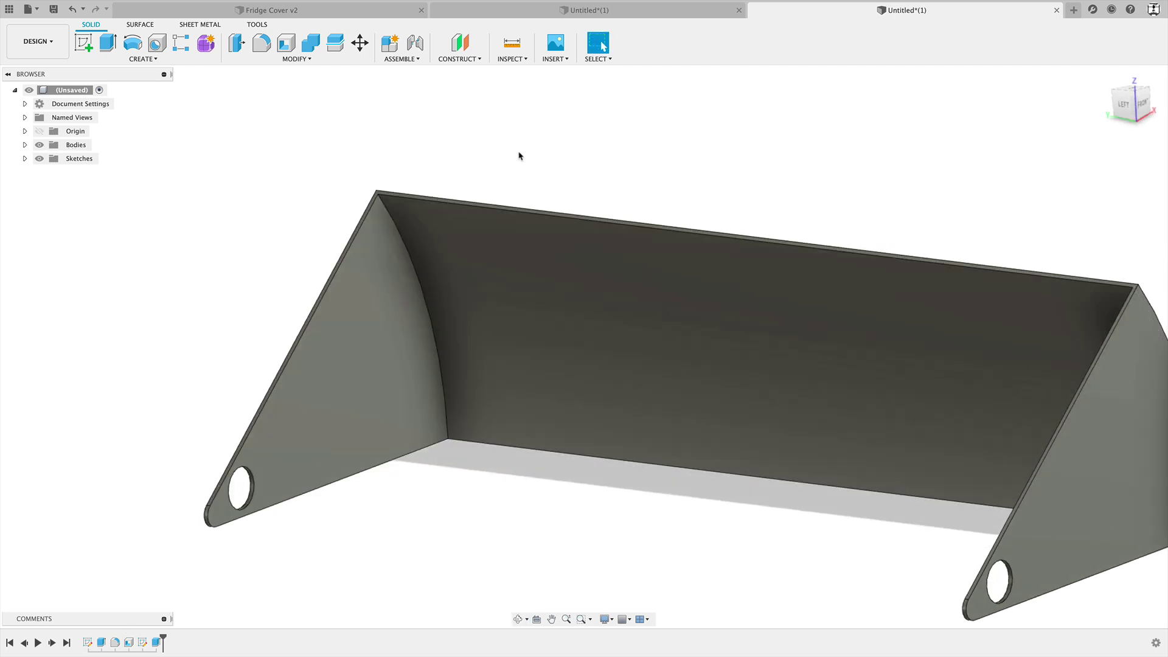
# Step: Fillet the four edges joining the curved back wall to the side walls with 3 mm radius
pyautogui.press('f')
pyautogui.click(406, 237)
pyautogui.moveTo(620, 354); pyautogui.dragTo(845, 320, button='middle')
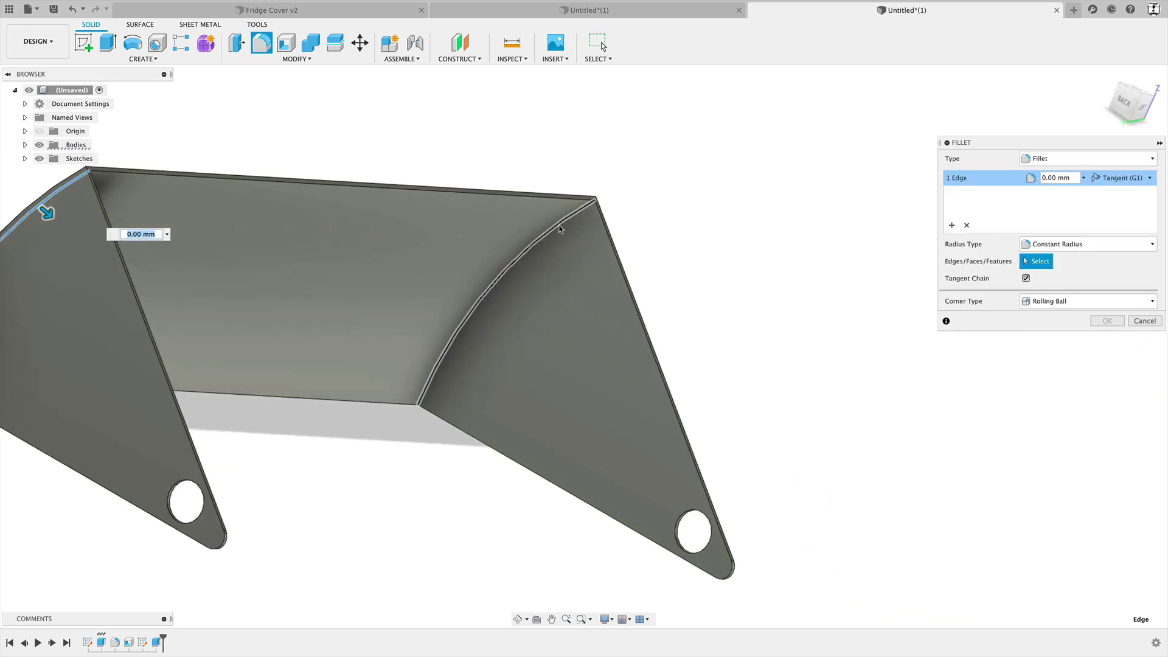
pyautogui.click(559, 229)
pyautogui.keyDown('shift'); pyautogui.moveTo(559, 228); pyautogui.dragTo(311, 154, button='middle'); pyautogui.keyUp('shift')
pyautogui.click(310, 154)
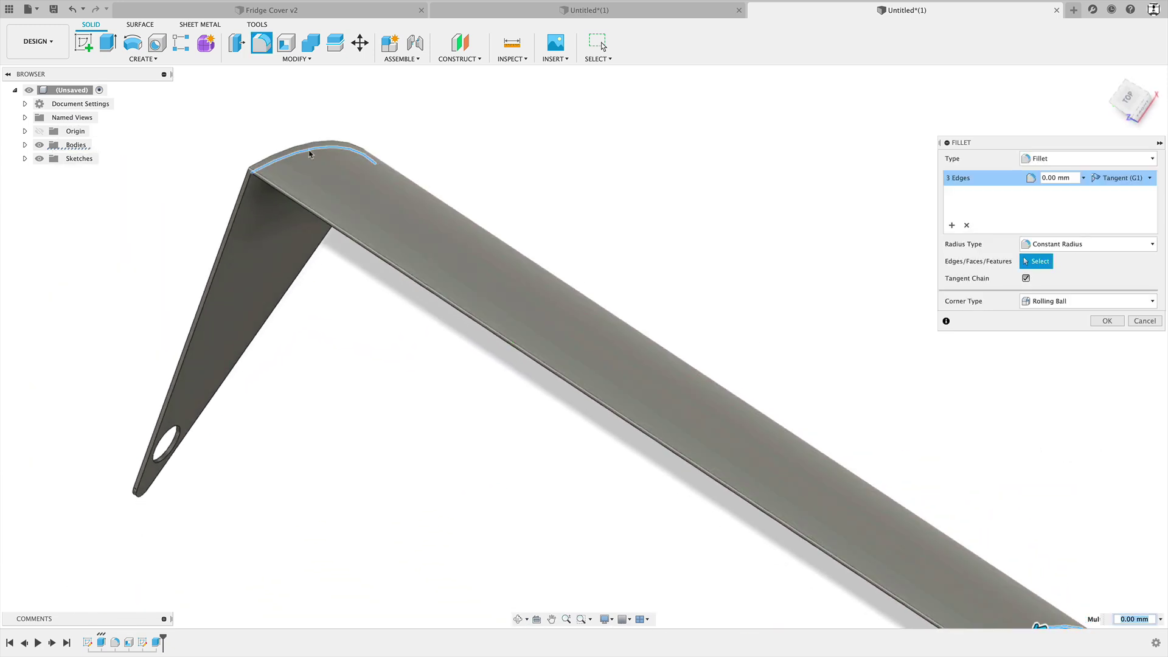
pyautogui.click(274, 149)
pyautogui.keyDown('shift'); pyautogui.moveTo(709, 351); pyautogui.dragTo(710, 303, button='middle'); pyautogui.keyUp('shift')
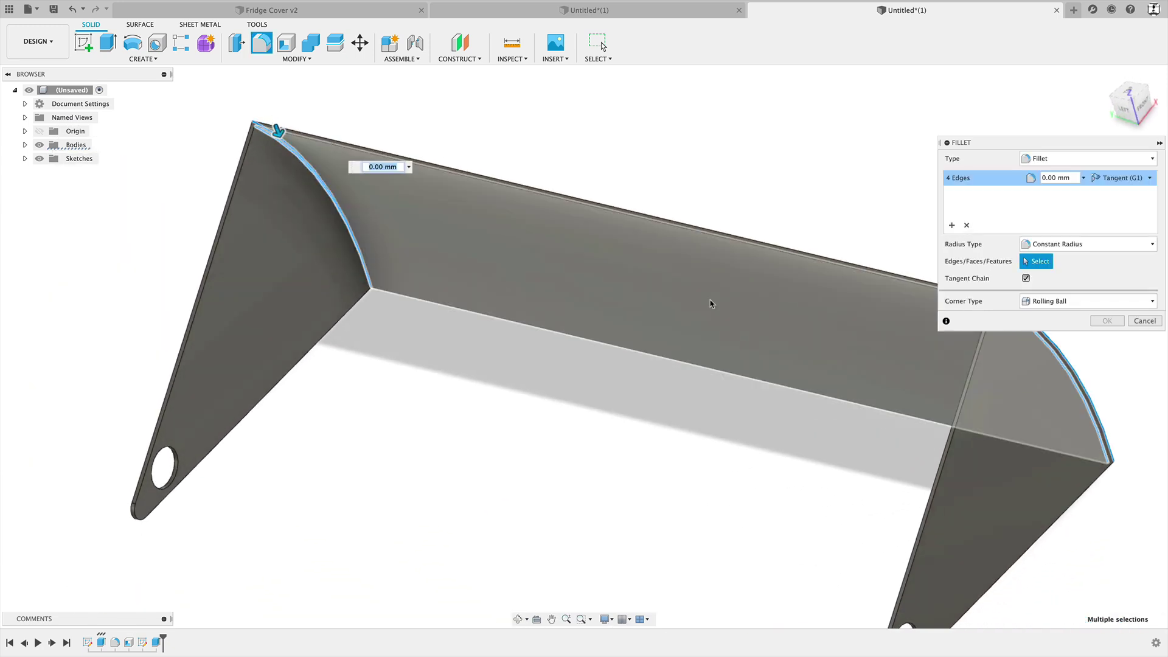
pyautogui.write('3')
pyautogui.keyDown('shift'); pyautogui.moveTo(768, 409); pyautogui.dragTo(1053, 354, button='middle'); pyautogui.keyUp('shift')
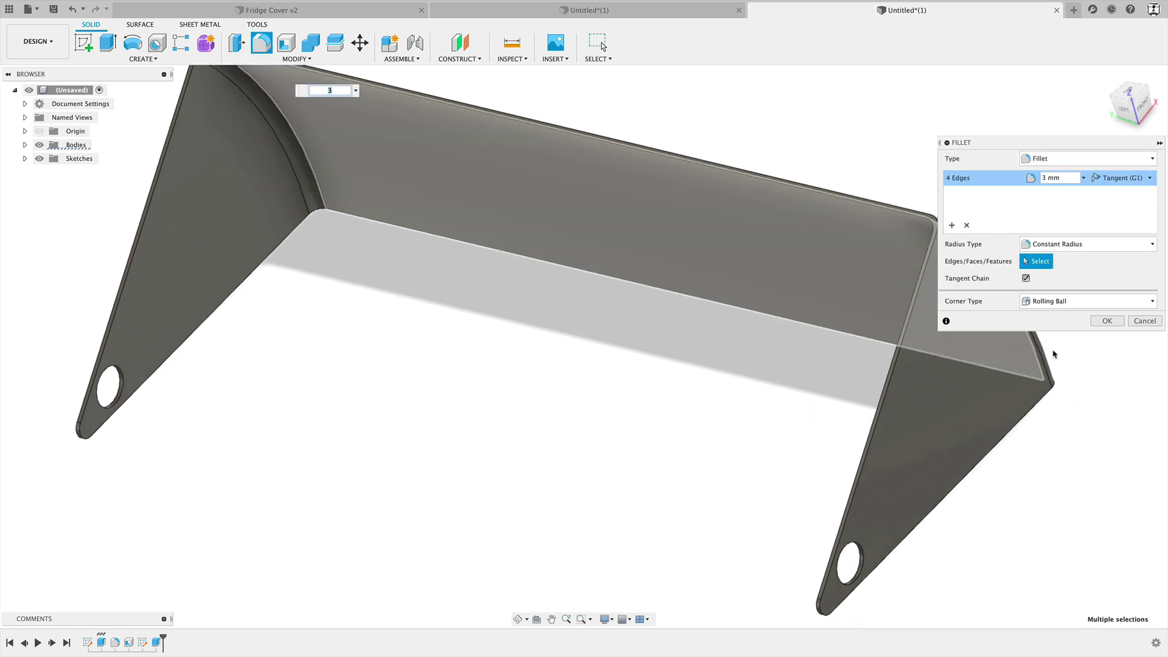
pyautogui.click(1105, 321)
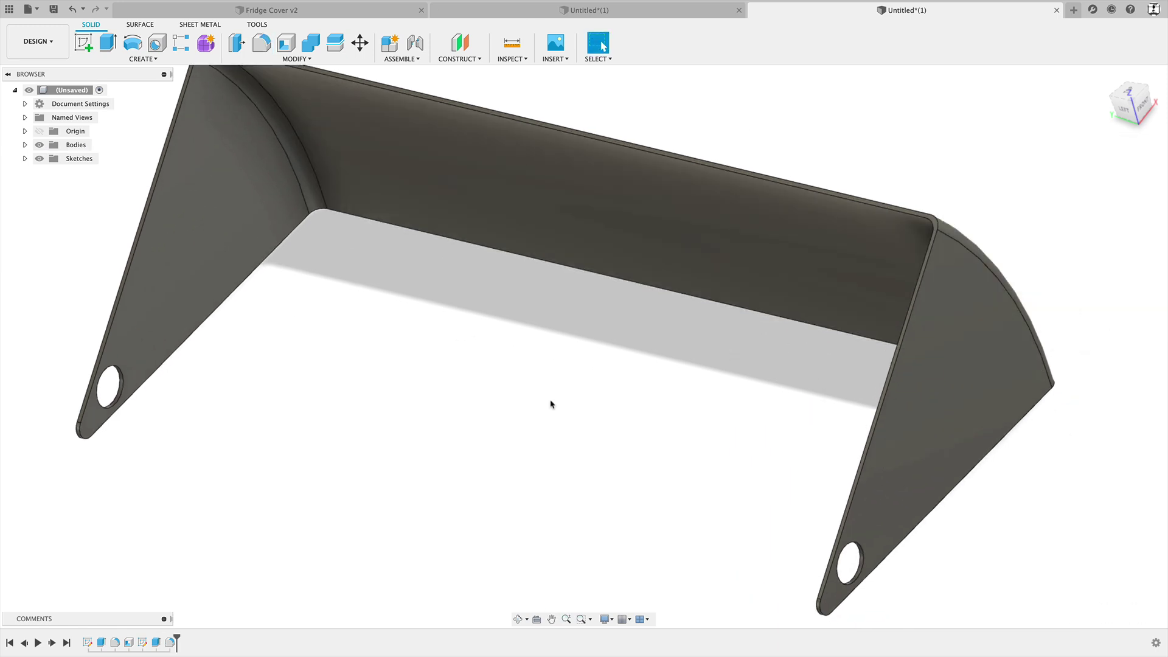
pyautogui.scroll(-5, 551, 404)
pyautogui.keyDown('shift'); pyautogui.moveTo(550, 402); pyautogui.dragTo(873, 488, button='middle'); pyautogui.keyUp('shift')
pyautogui.click(1105, 77)
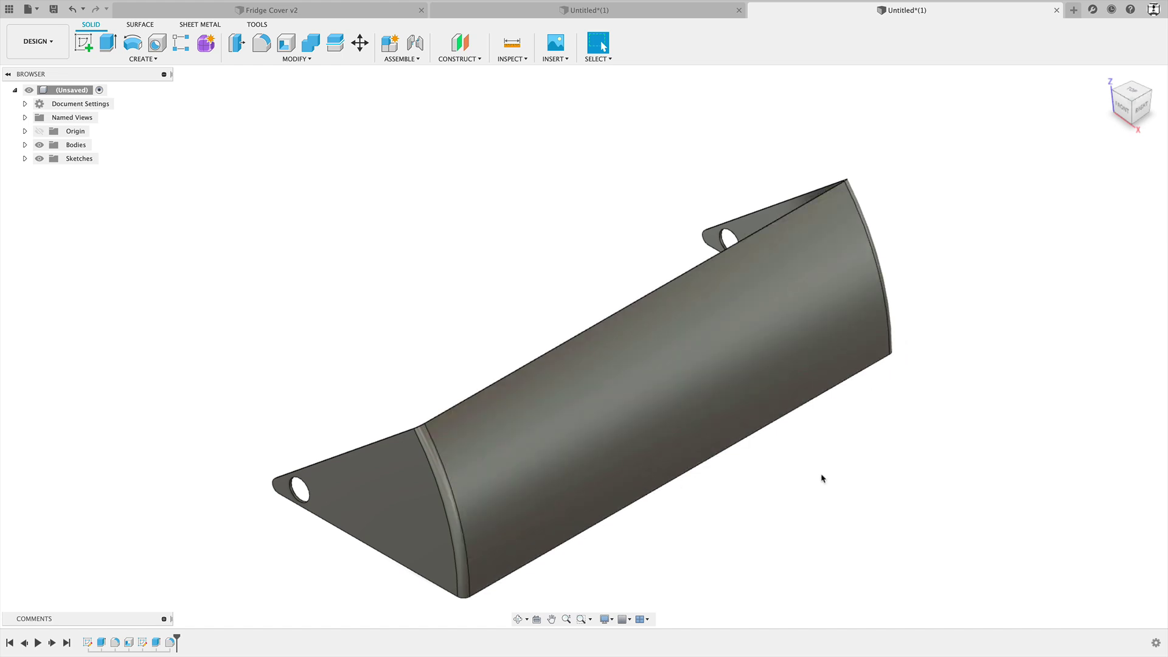
# Step: Edit the first extrusion and change its length from 213.5 mm to 216 mm
pyautogui.moveTo(821, 478); pyautogui.dragTo(809, 453, button='middle')
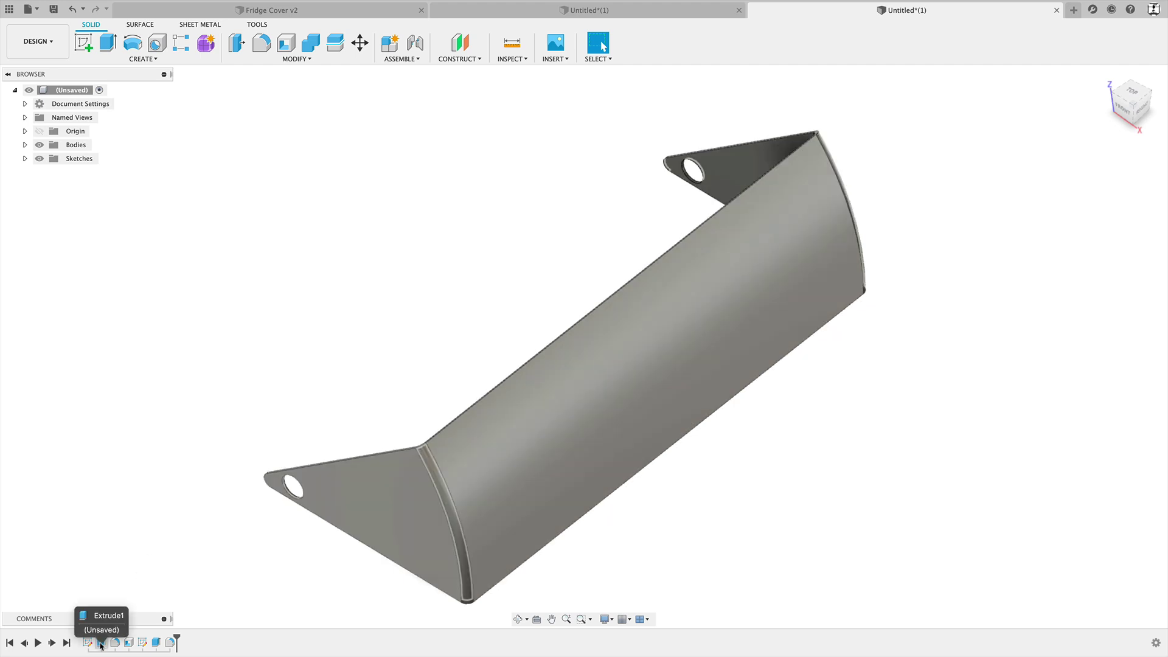
pyautogui.click(101, 643)
pyautogui.rightClick(101, 643)
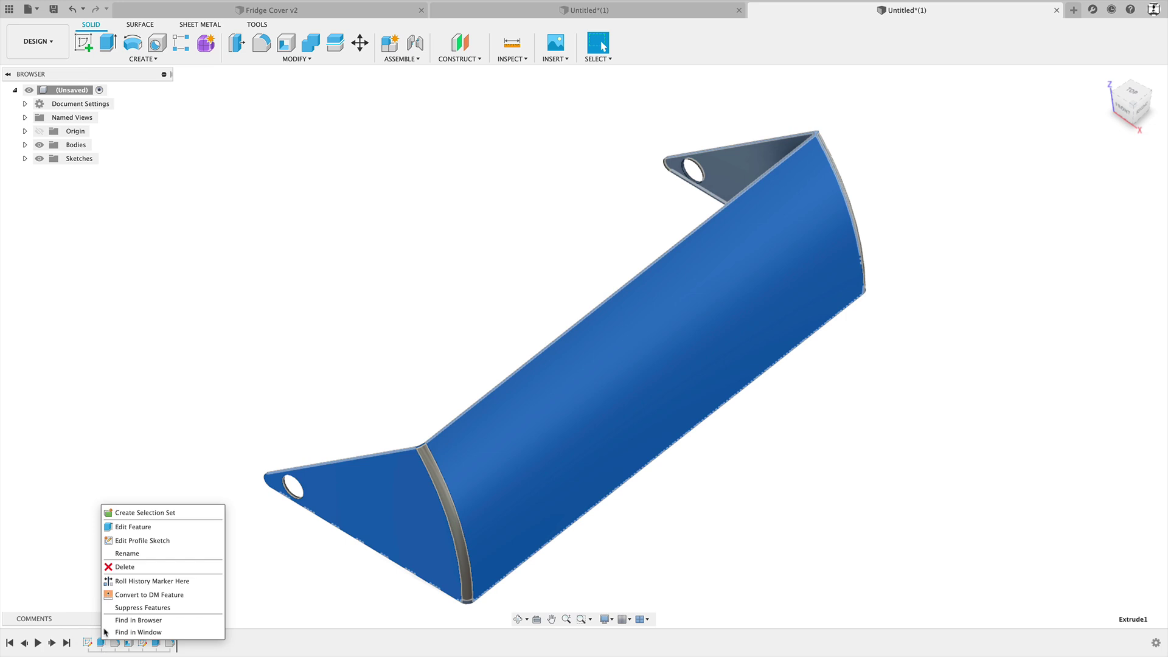
pyautogui.click(138, 526)
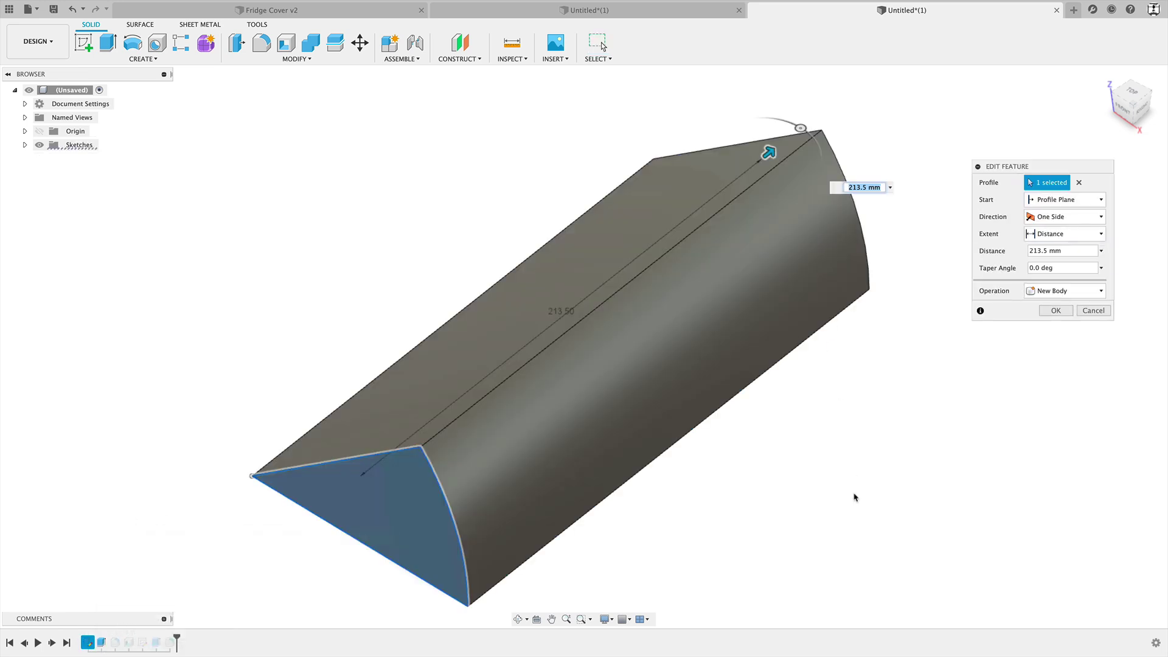
pyautogui.moveTo(852, 495); pyautogui.dragTo(738, 466, button='middle')
pyautogui.moveTo(993, 163); pyautogui.dragTo(847, 152)
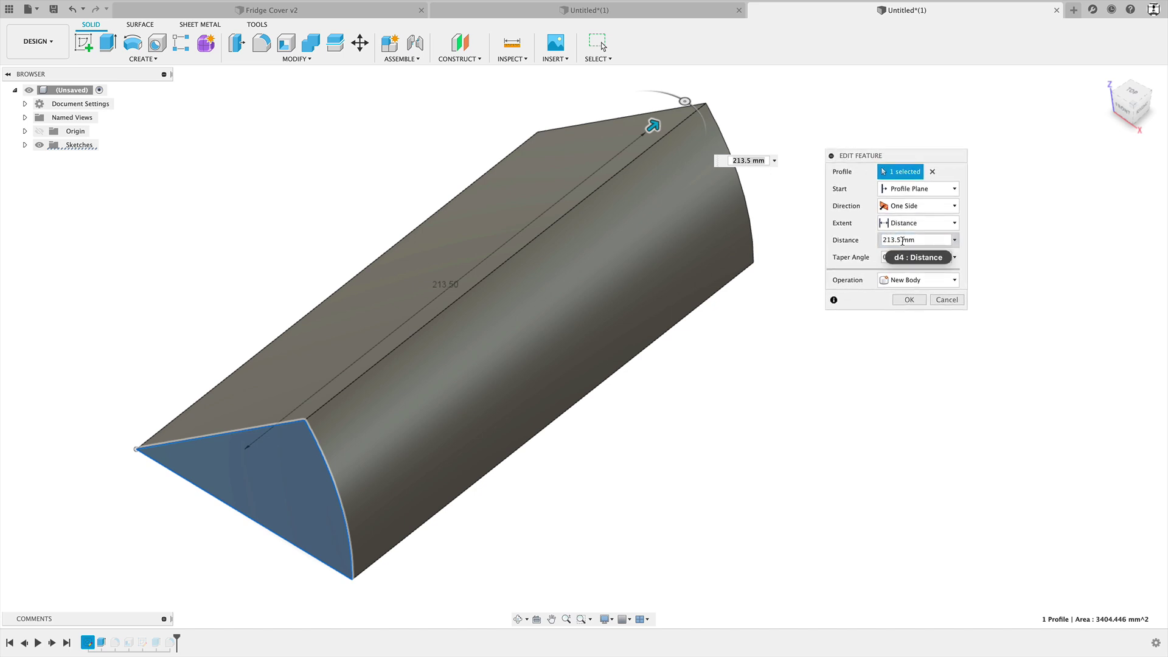
pyautogui.click(902, 240)
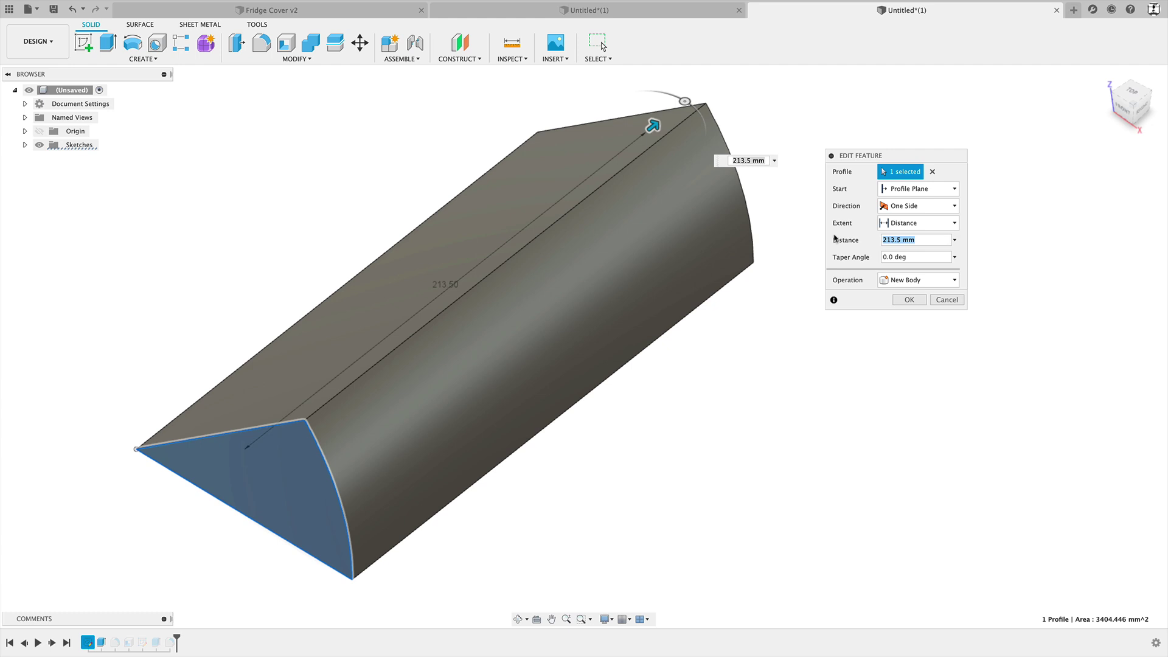
pyautogui.write('216')
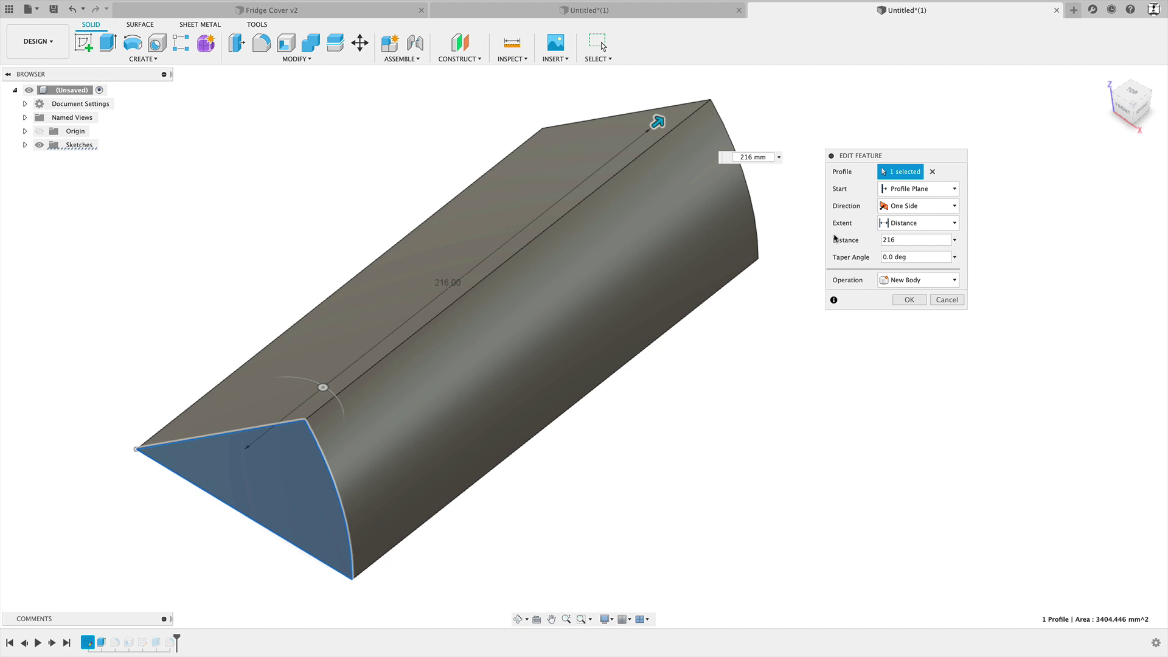
pyautogui.press('Return')
pyautogui.keyDown('shift'); pyautogui.moveTo(396, 464); pyautogui.dragTo(490, 430, button='middle'); pyautogui.keyUp('shift')
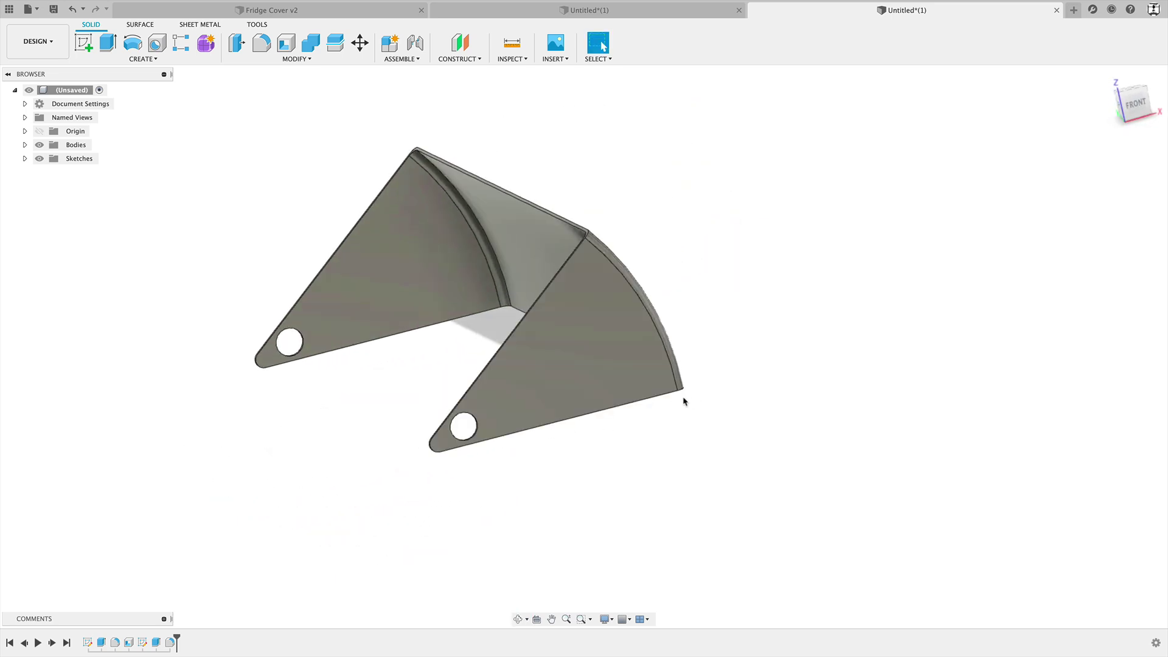
# Step: From the front view, edit the hole sketch, change the 80 mm dimension to 75 mm, and finish
pyautogui.keyDown('shift'); pyautogui.moveTo(684, 402); pyautogui.dragTo(670, 383, button='middle'); pyautogui.keyUp('shift')
pyautogui.click(1131, 100)
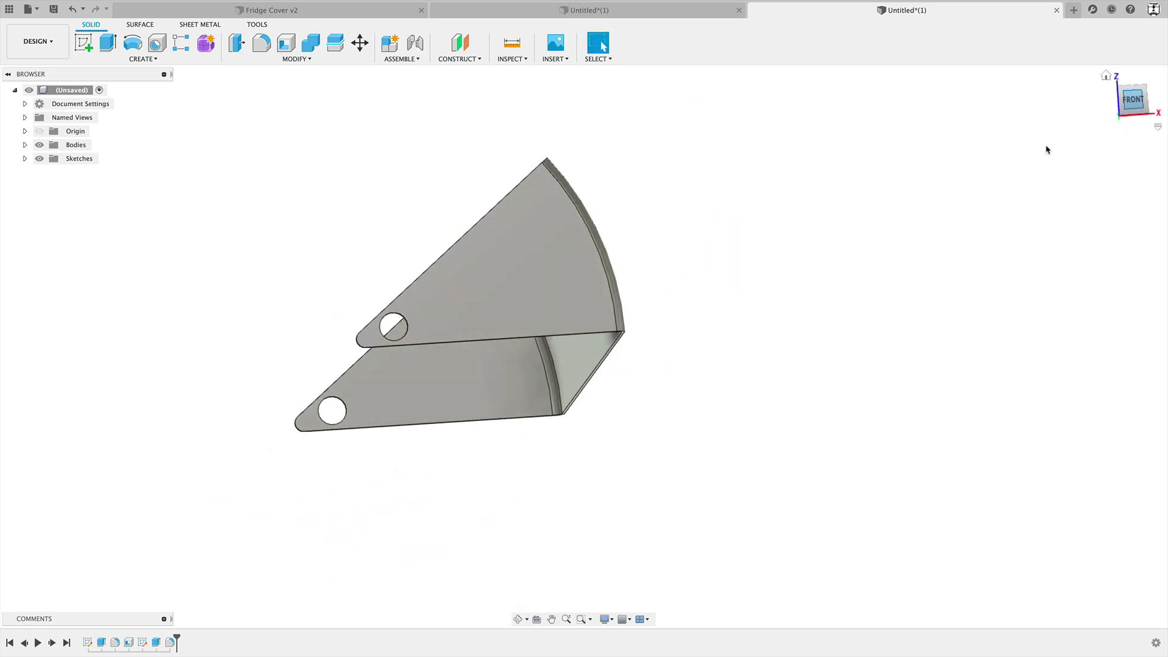
pyautogui.scroll(3, 563, 459)
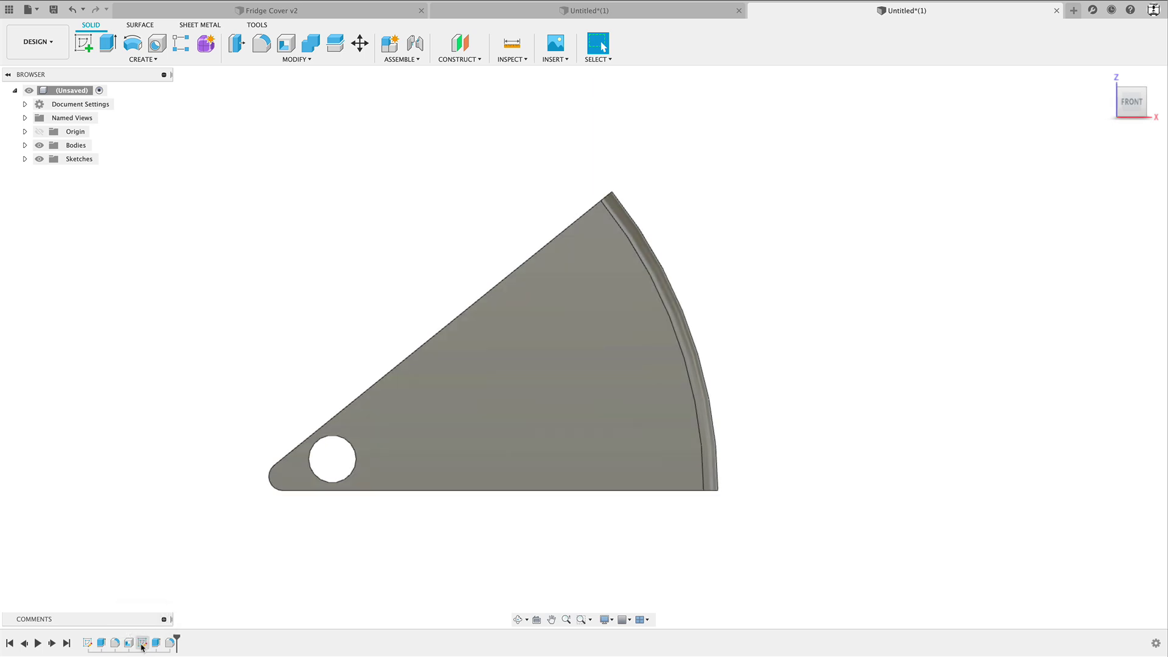
pyautogui.rightClick(143, 643)
pyautogui.click(173, 529)
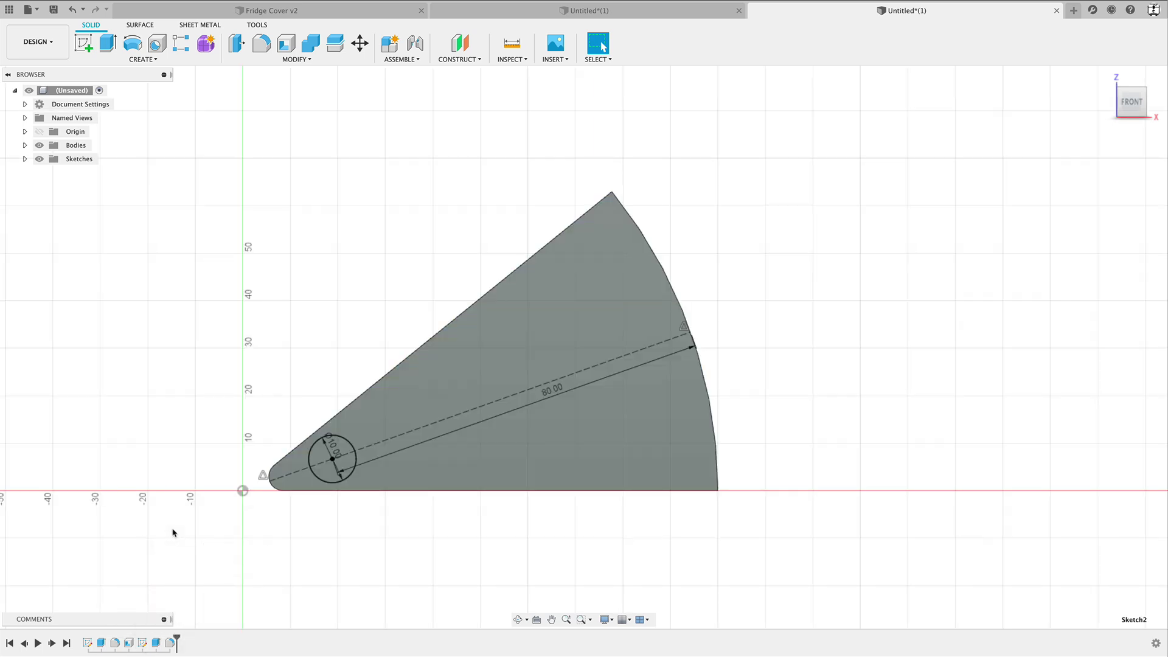
pyautogui.moveTo(560, 388); pyautogui.dragTo(550, 356)
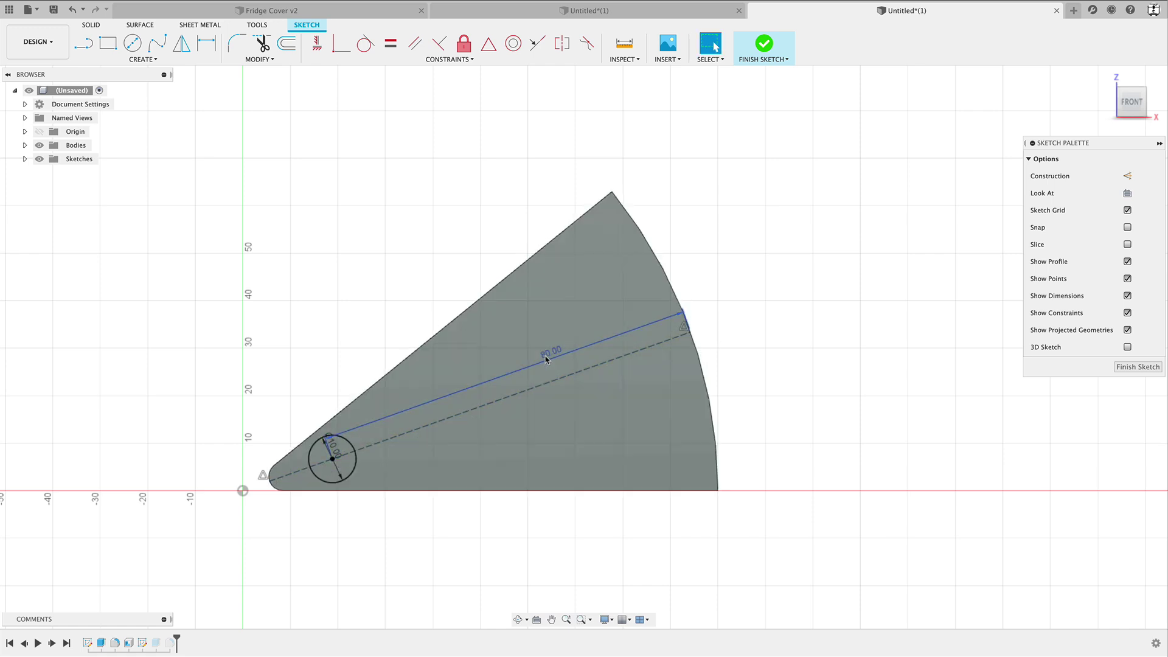
pyautogui.doubleClick(546, 358)
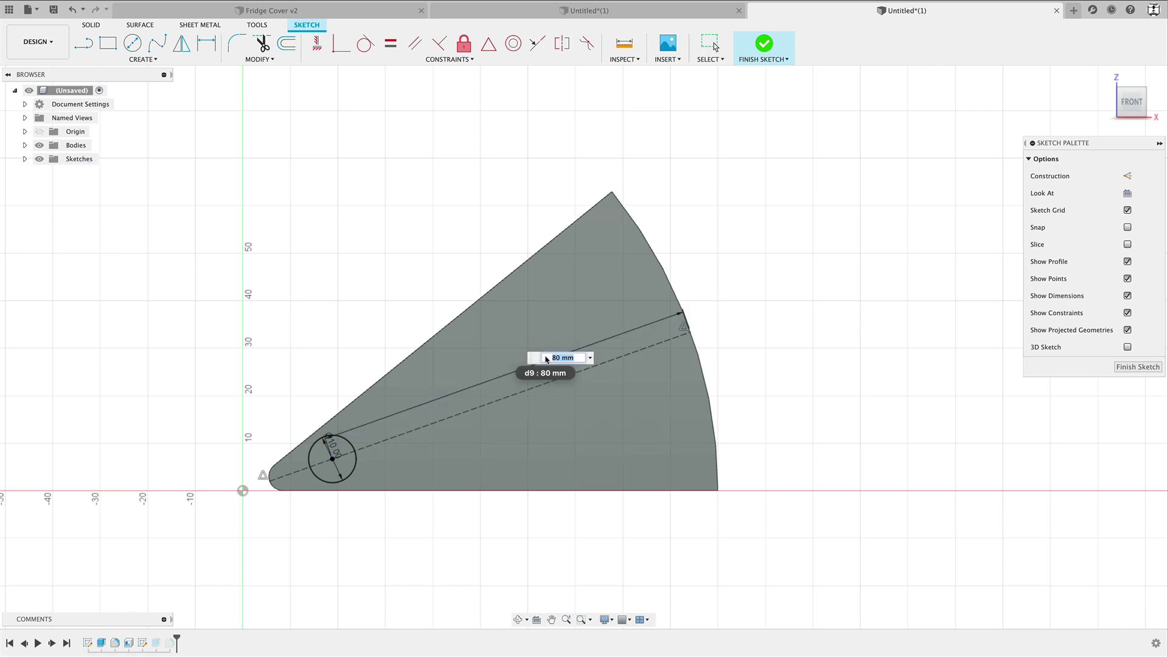
pyautogui.write('75')
pyautogui.press('Return')
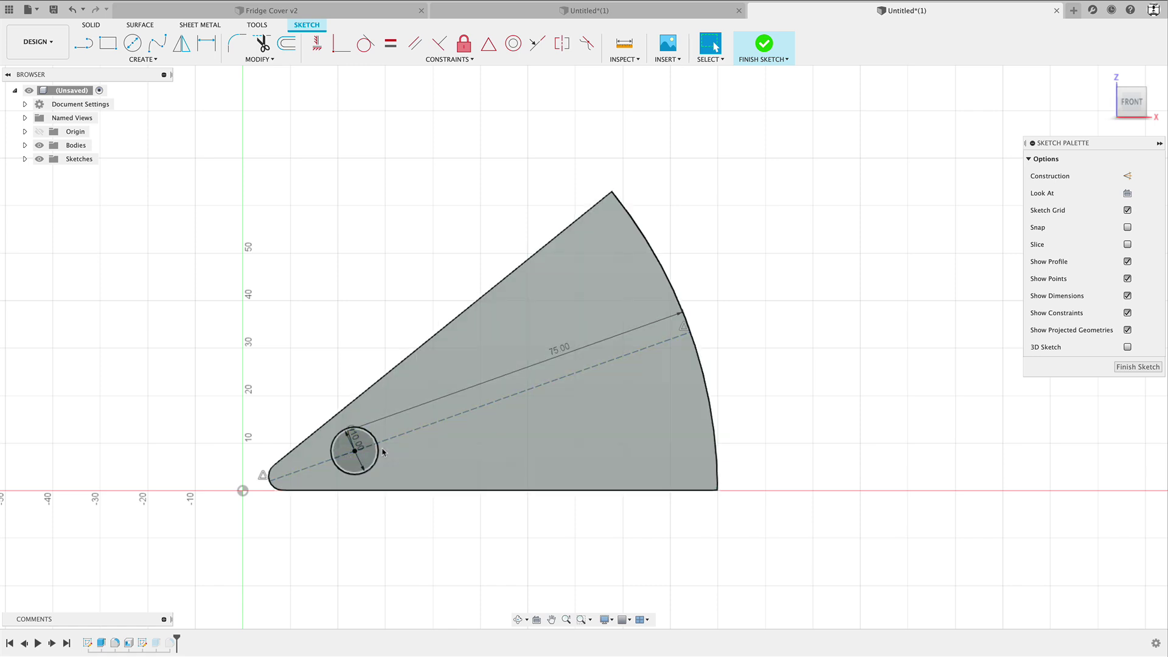
pyautogui.scroll(5, 367, 455)
pyautogui.scroll(-3, 382, 452)
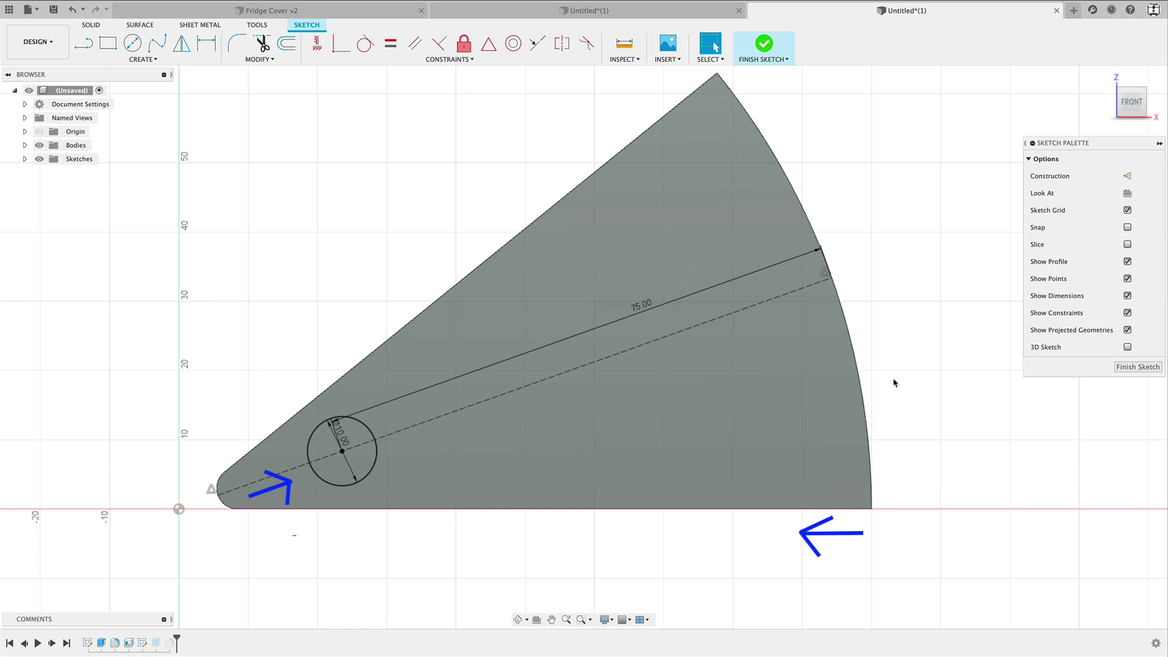
pyautogui.click(764, 45)
# Step: Use Press Pull to offset the long curved wall face by 4 mm
pyautogui.keyDown('shift'); pyautogui.moveTo(599, 337); pyautogui.dragTo(758, 282, button='middle'); pyautogui.keyUp('shift')
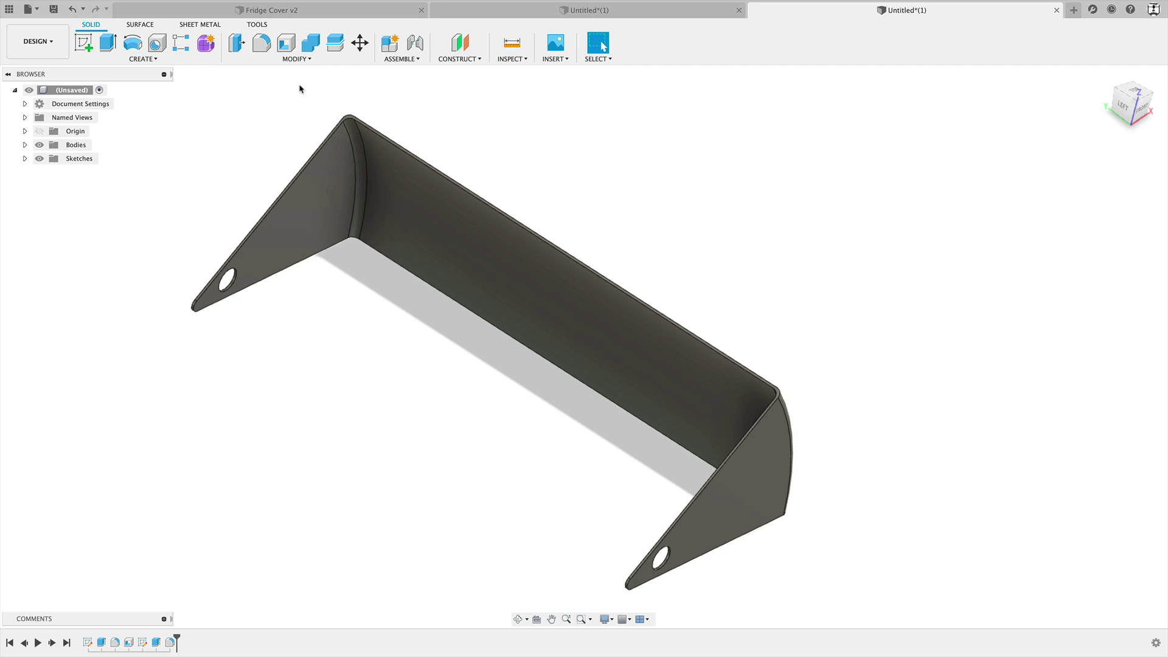
pyautogui.click(295, 59)
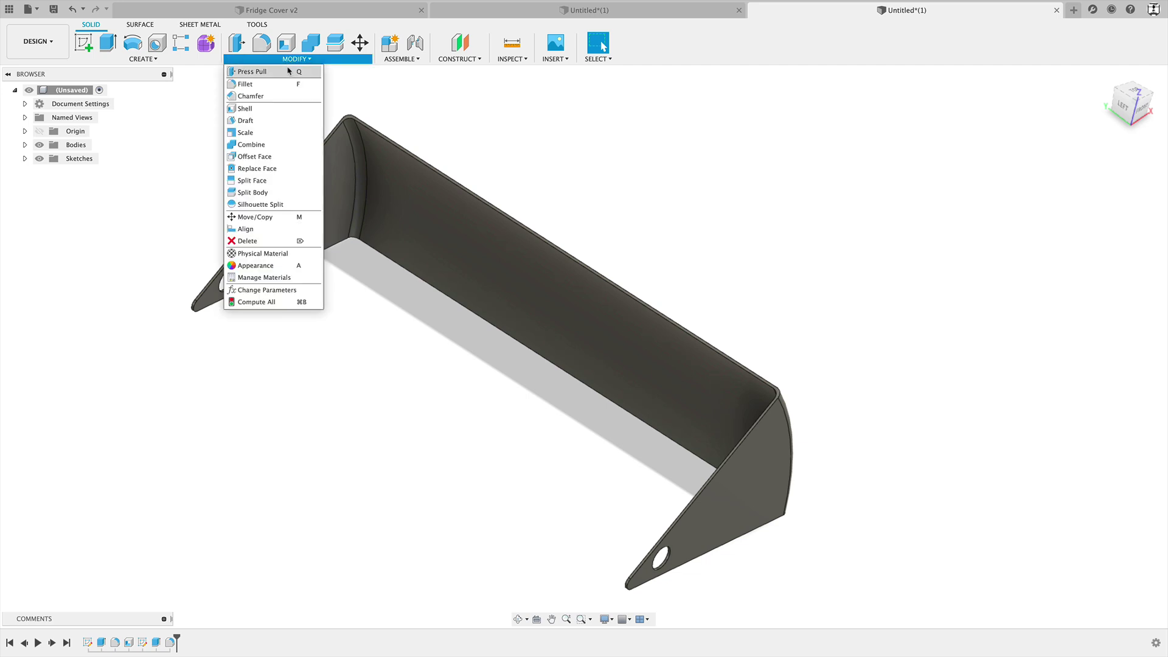
pyautogui.click(286, 73)
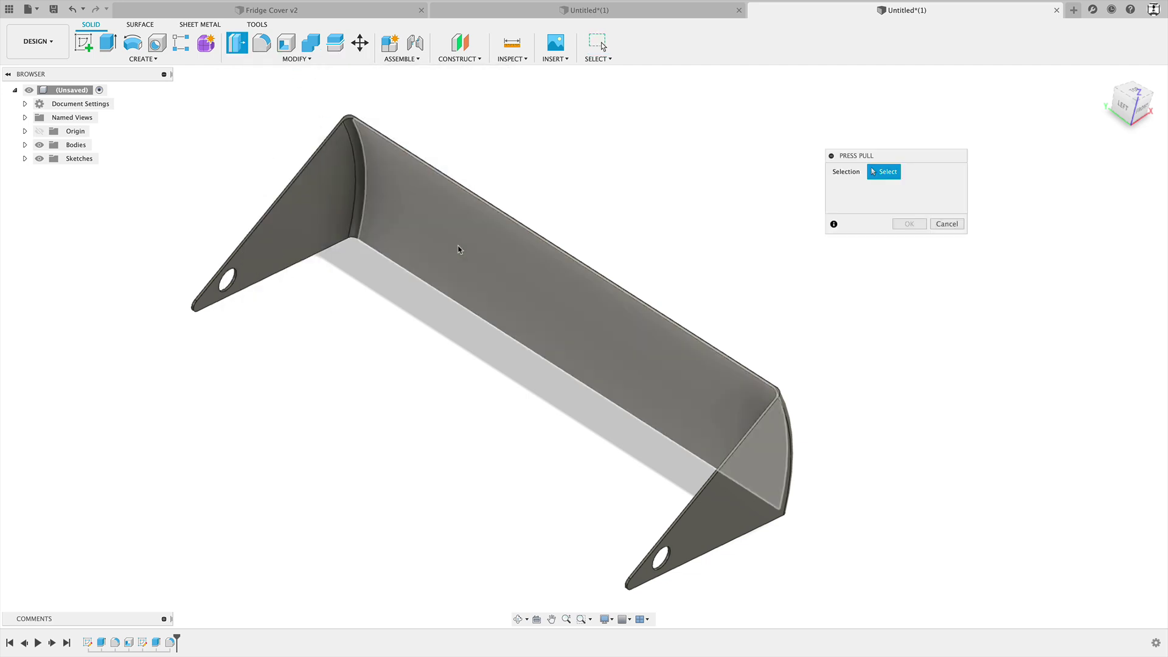
pyautogui.click(458, 249)
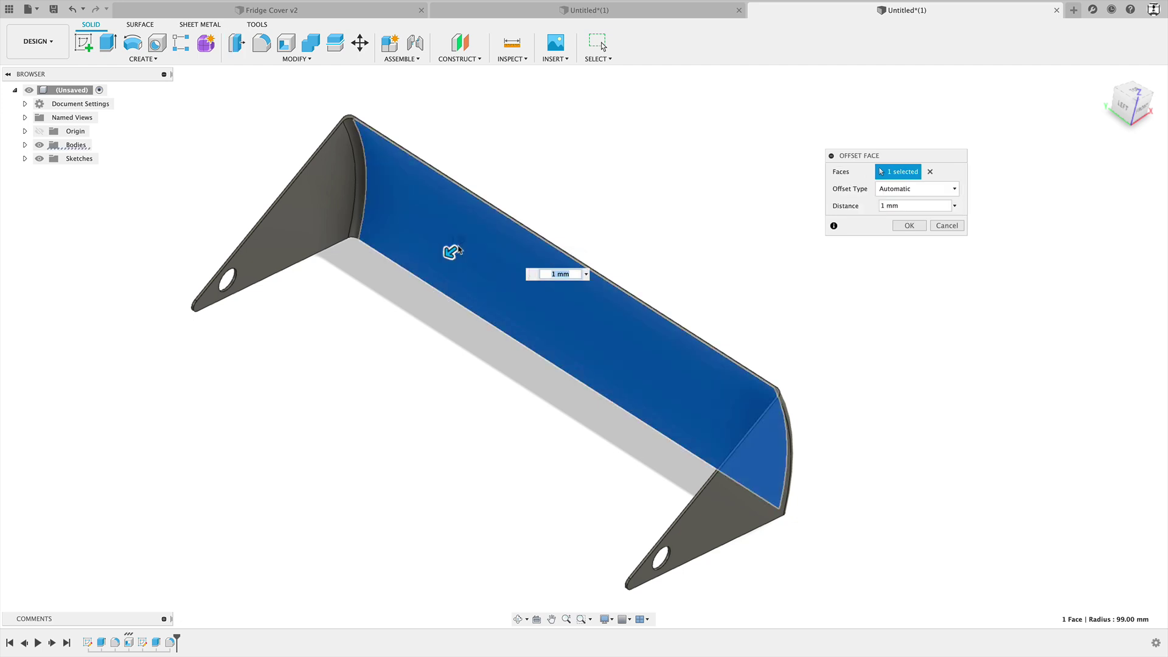
pyautogui.click(938, 207)
pyautogui.write('4')
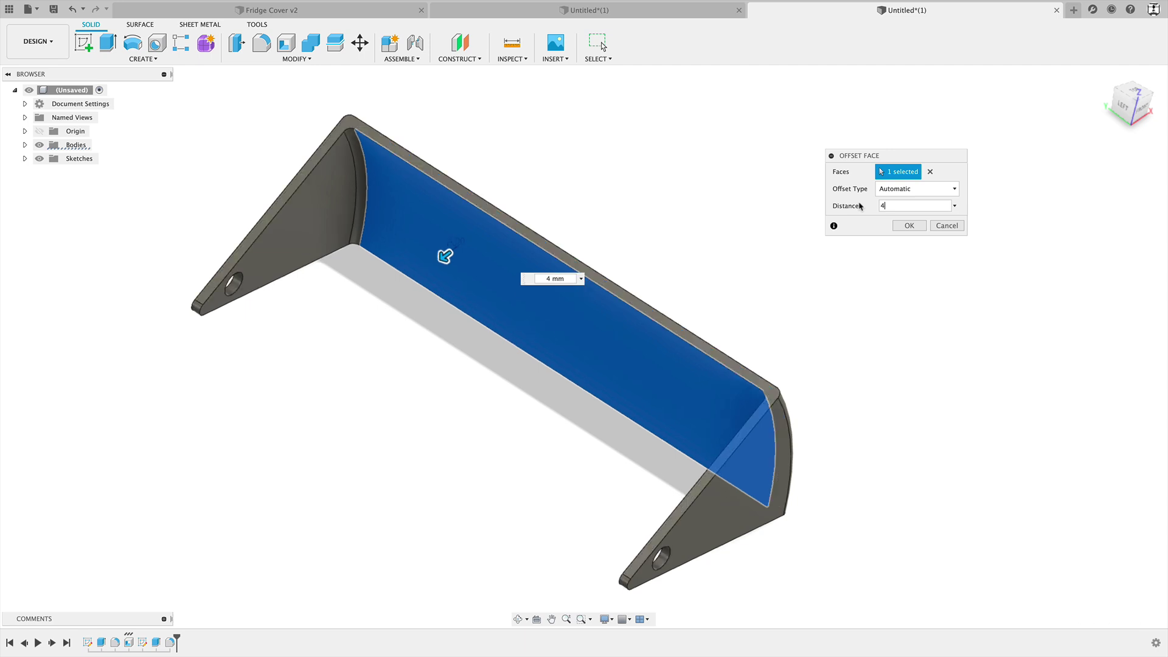
pyautogui.press('Return')
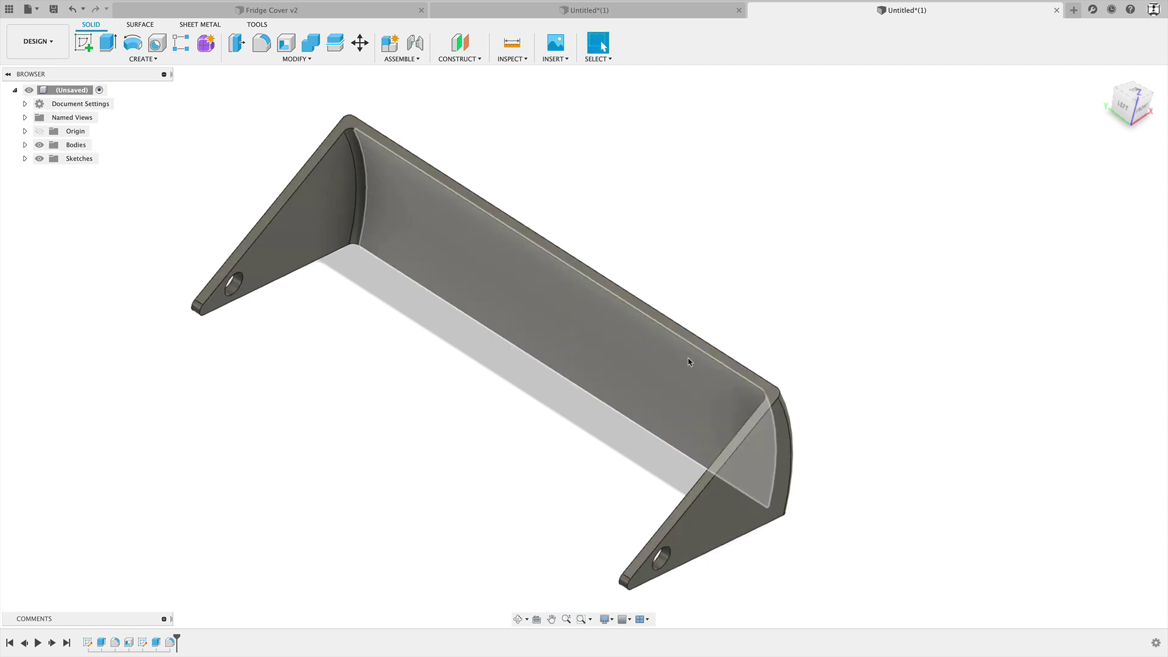
pyautogui.scroll(1, 652, 325)
# Step: Measure the wall between two parallel edges as 4.00 mm, then undo the face offset
pyautogui.press('i')
pyautogui.scroll(5, 499, 137)
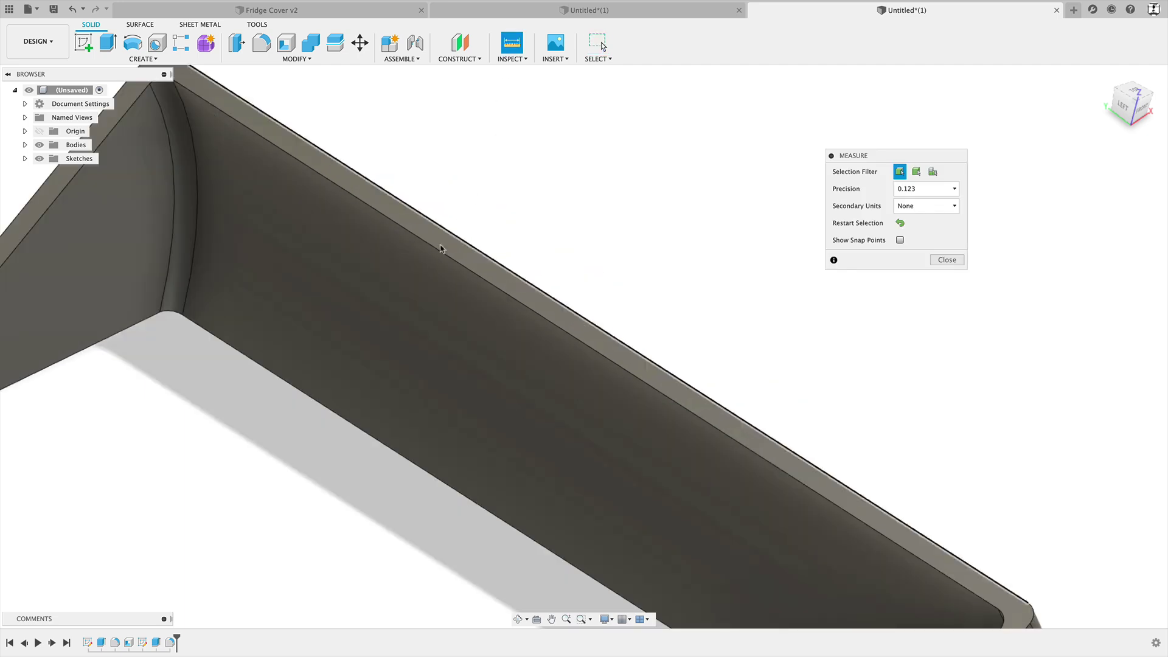
pyautogui.click(438, 252)
pyautogui.click(456, 239)
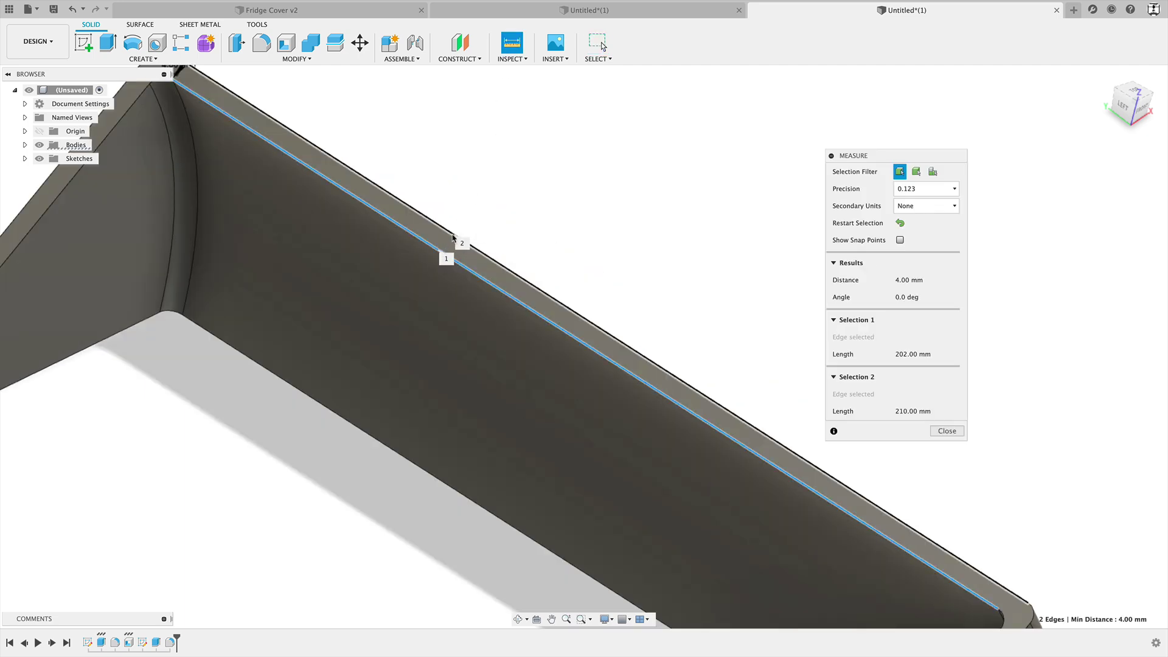
pyautogui.press('Escape')
pyautogui.press('F6')
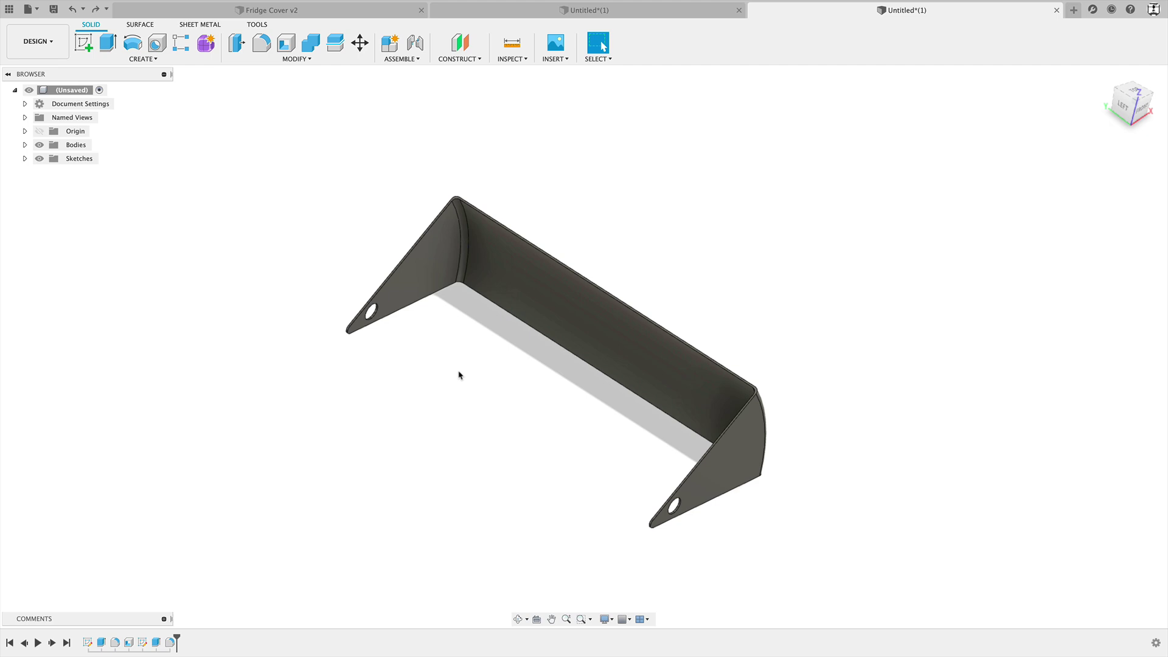
# Step: Edit Shell1 and raise its inside thickness from 1 mm to 2 mm
pyautogui.moveTo(459, 374); pyautogui.dragTo(495, 378, button='middle')
pyautogui.scroll(2, 514, 389)
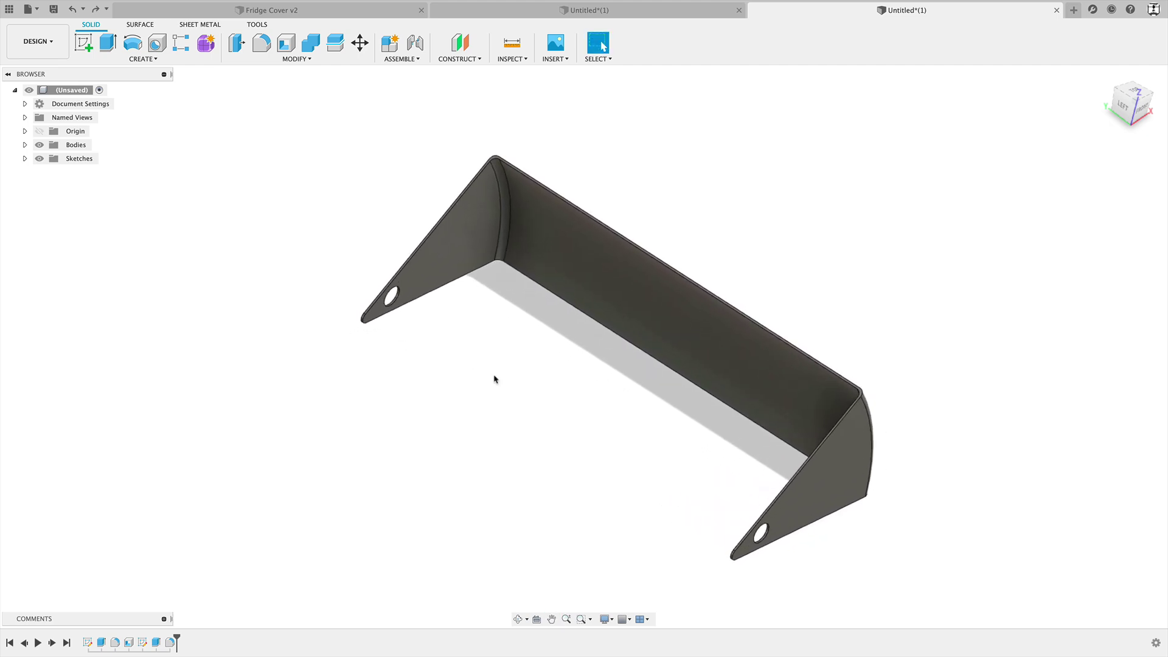
pyautogui.rightClick(129, 642)
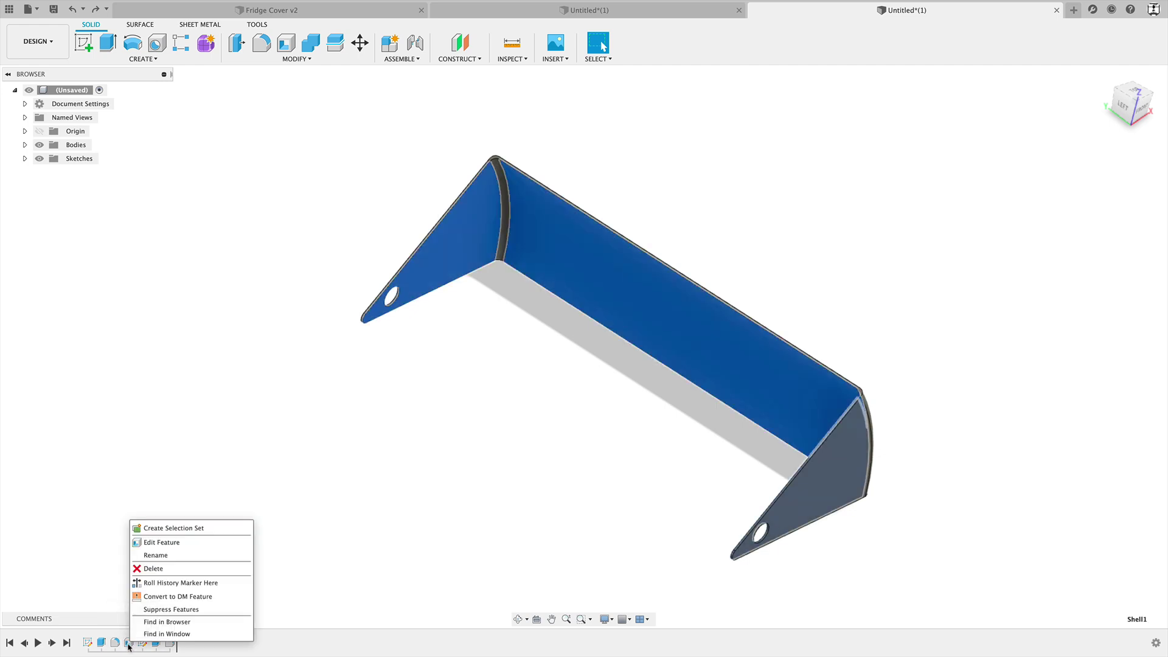
pyautogui.click(173, 543)
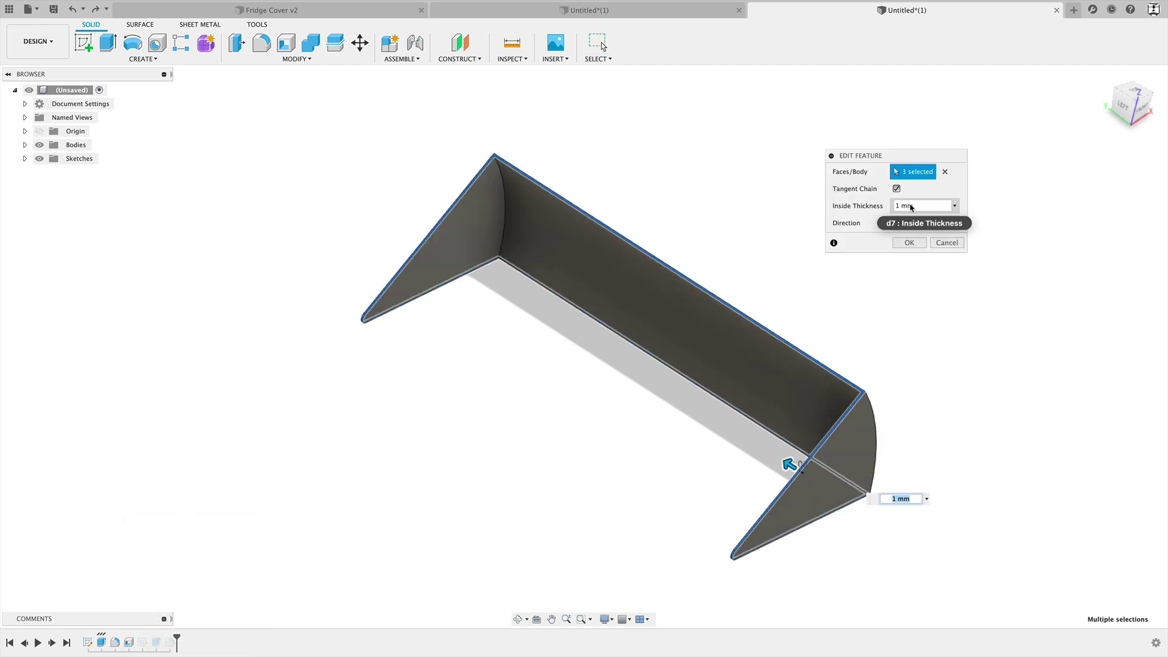
pyautogui.click(923, 205)
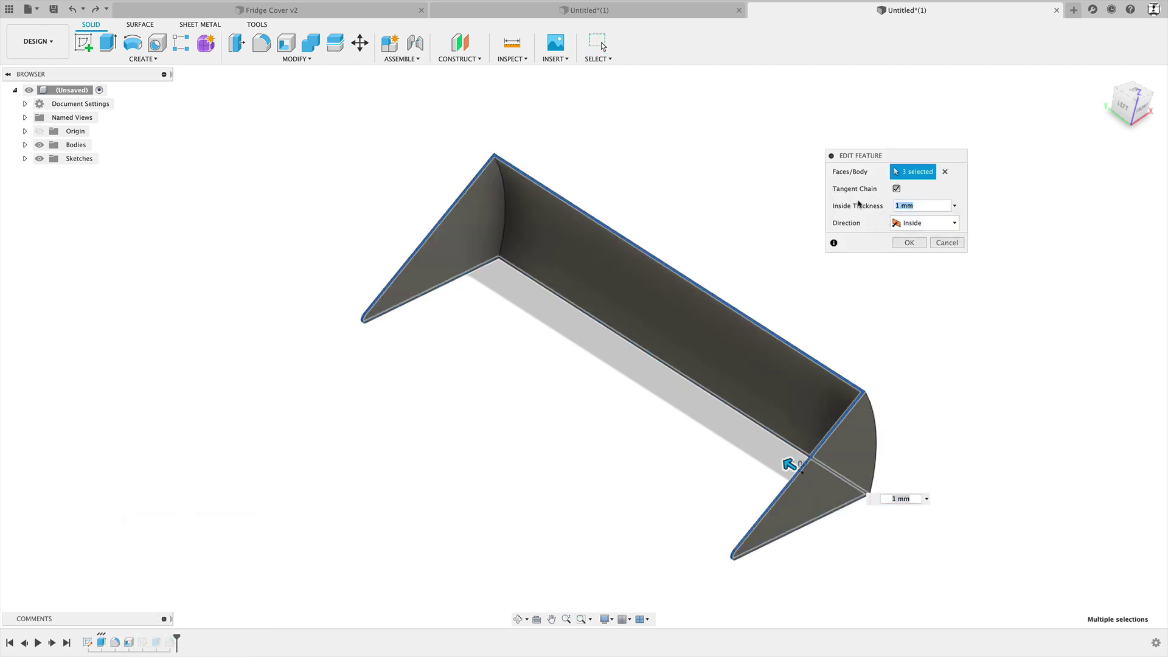
pyautogui.write('2')
pyautogui.click(908, 242)
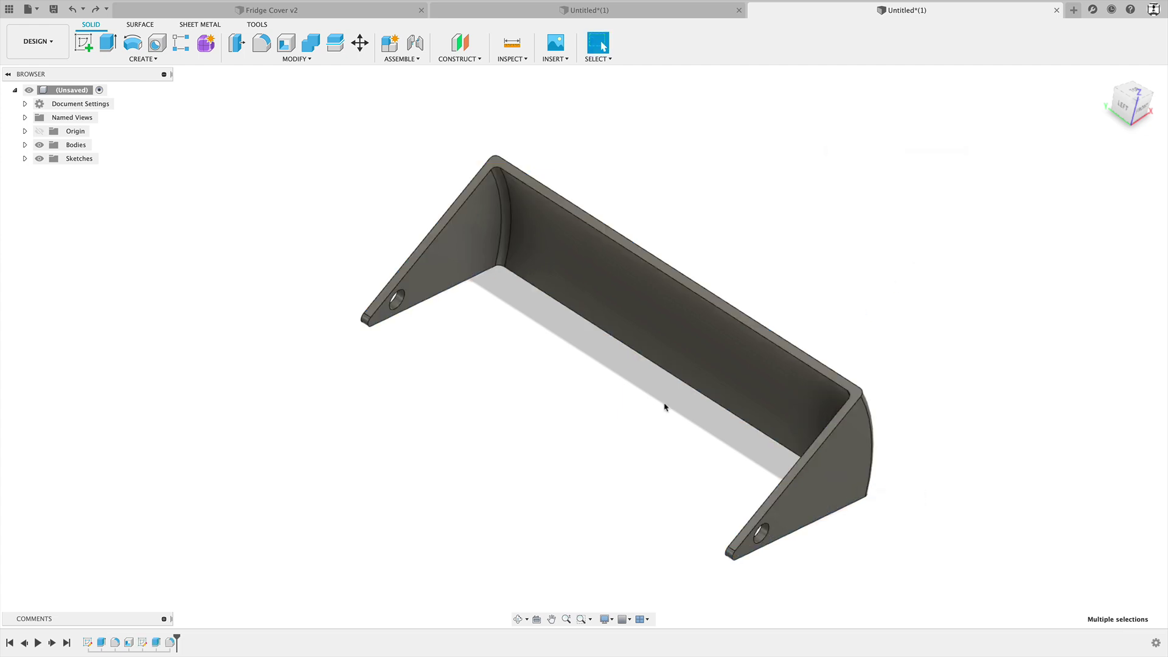
pyautogui.keyDown('shift'); pyautogui.moveTo(620, 456); pyautogui.dragTo(881, 477, button='middle'); pyautogui.keyUp('shift')
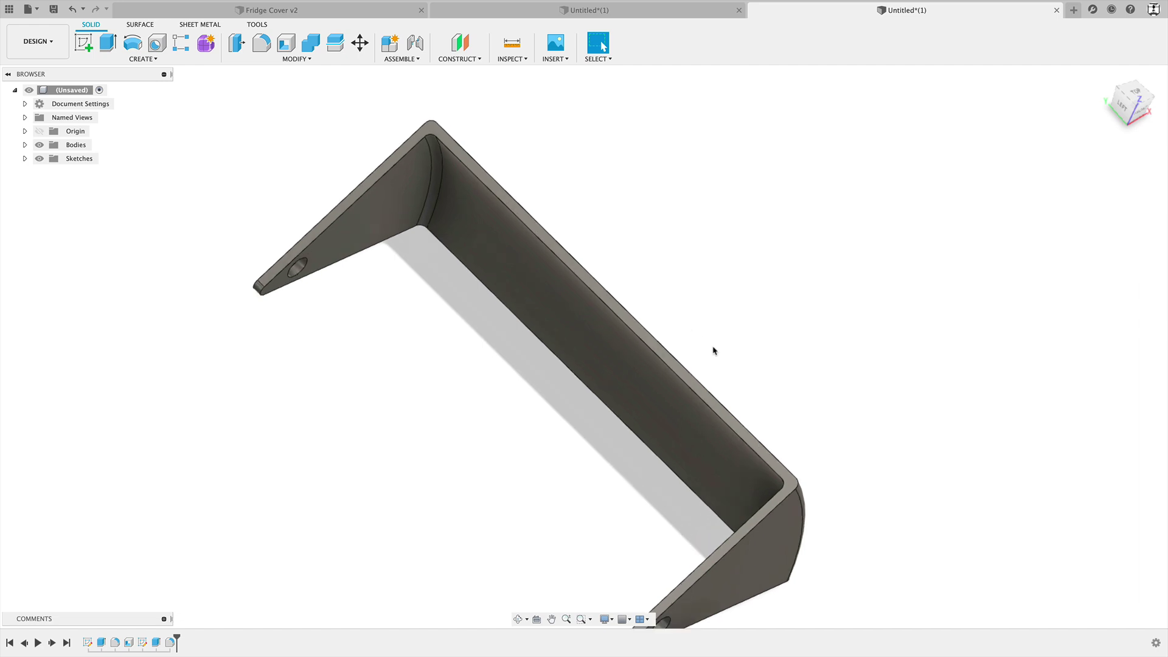
pyautogui.scroll(5, 714, 350)
pyautogui.click(512, 43)
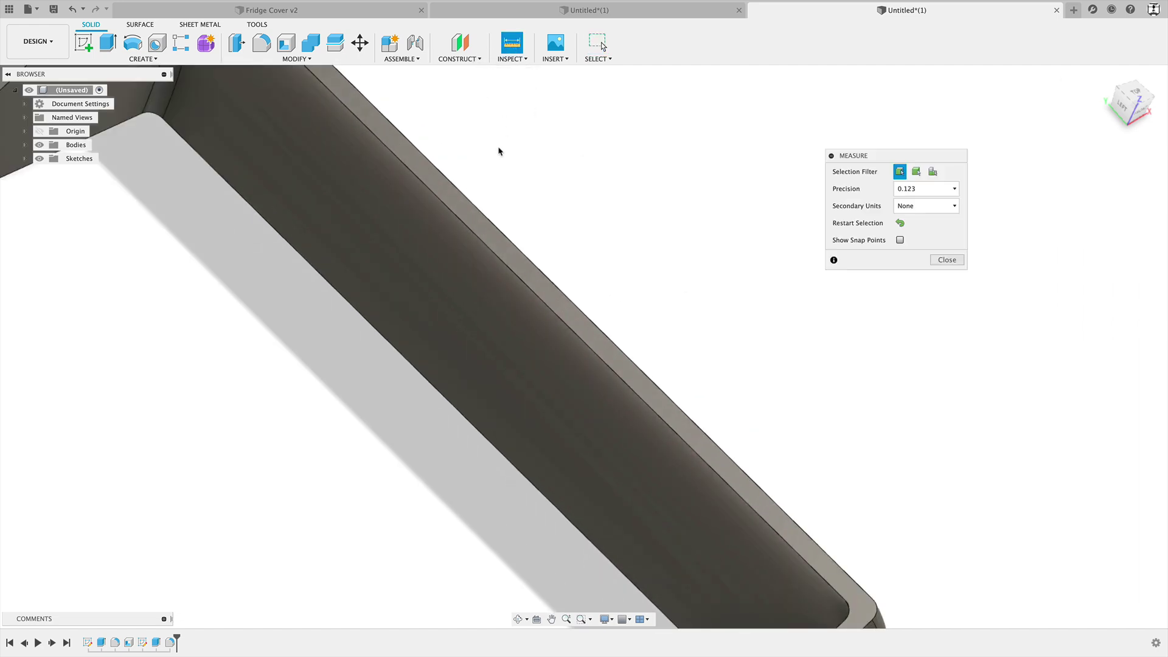
pyautogui.click(466, 223)
pyautogui.click(479, 214)
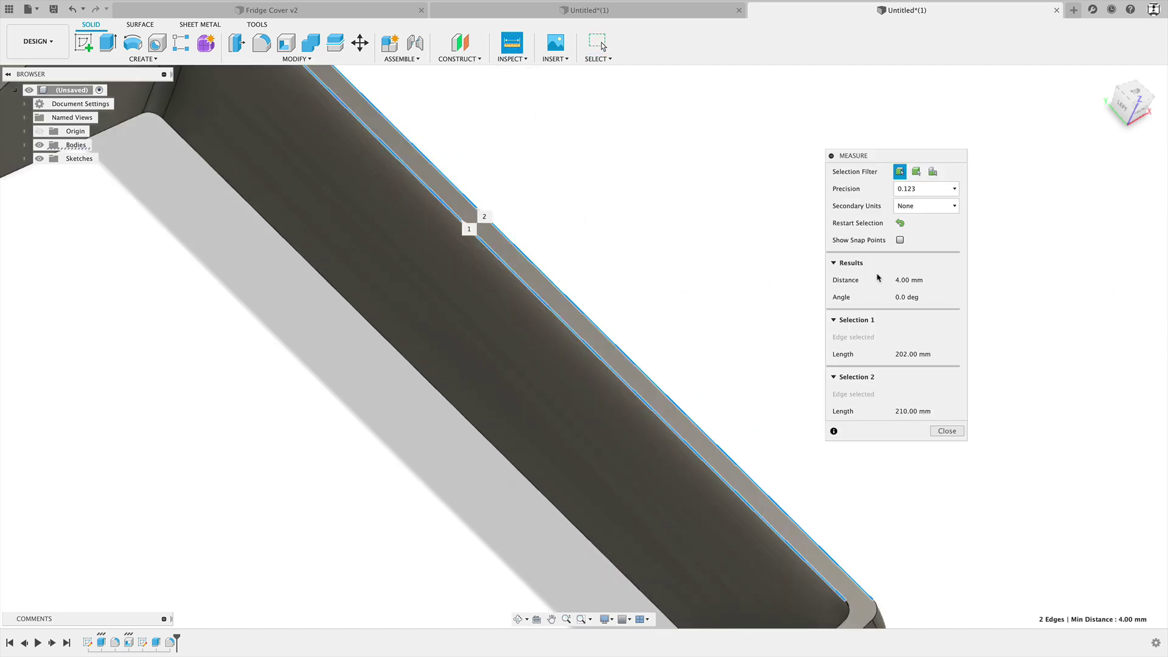
pyautogui.press('Escape')
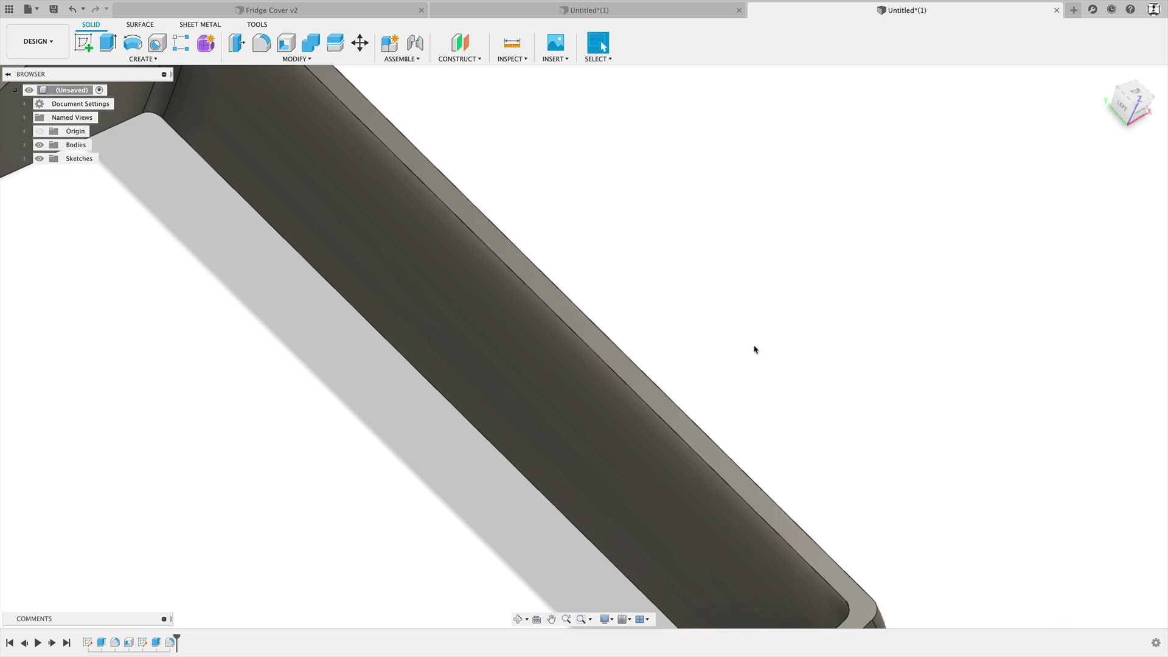
pyautogui.scroll(-10, 753, 347)
pyautogui.keyDown('shift'); pyautogui.moveTo(753, 347); pyautogui.dragTo(824, 360, button='middle'); pyautogui.keyUp('shift')
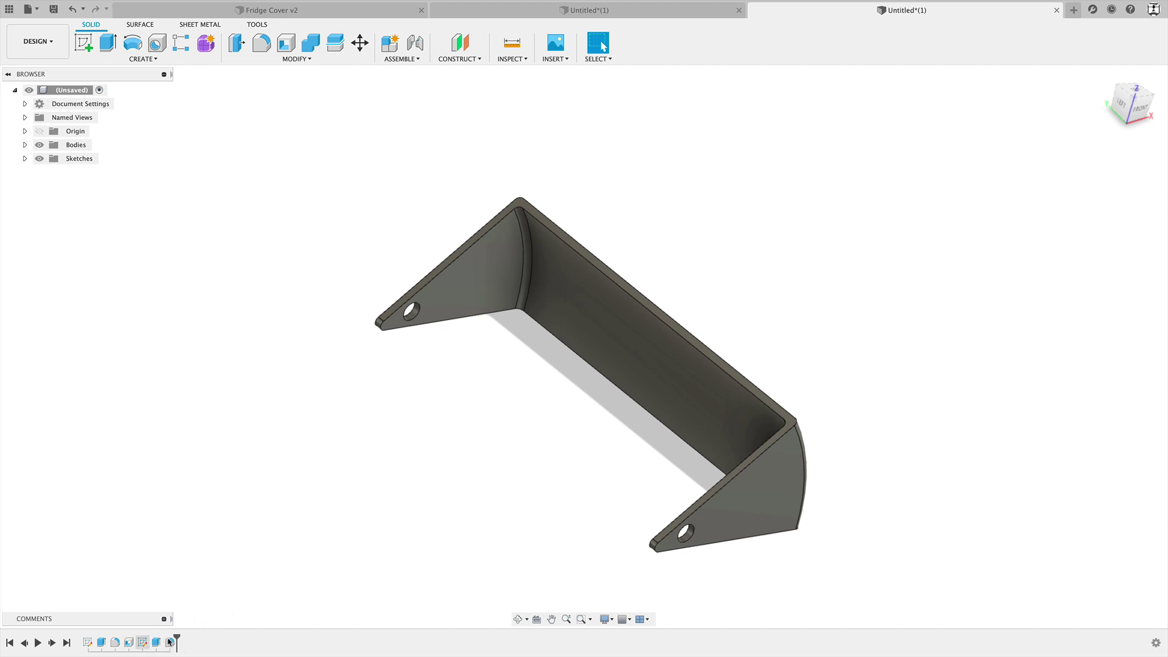
# Step: Nudge the finished bracket slightly upward in the view
pyautogui.moveTo(369, 508); pyautogui.dragTo(377, 456, button='middle')
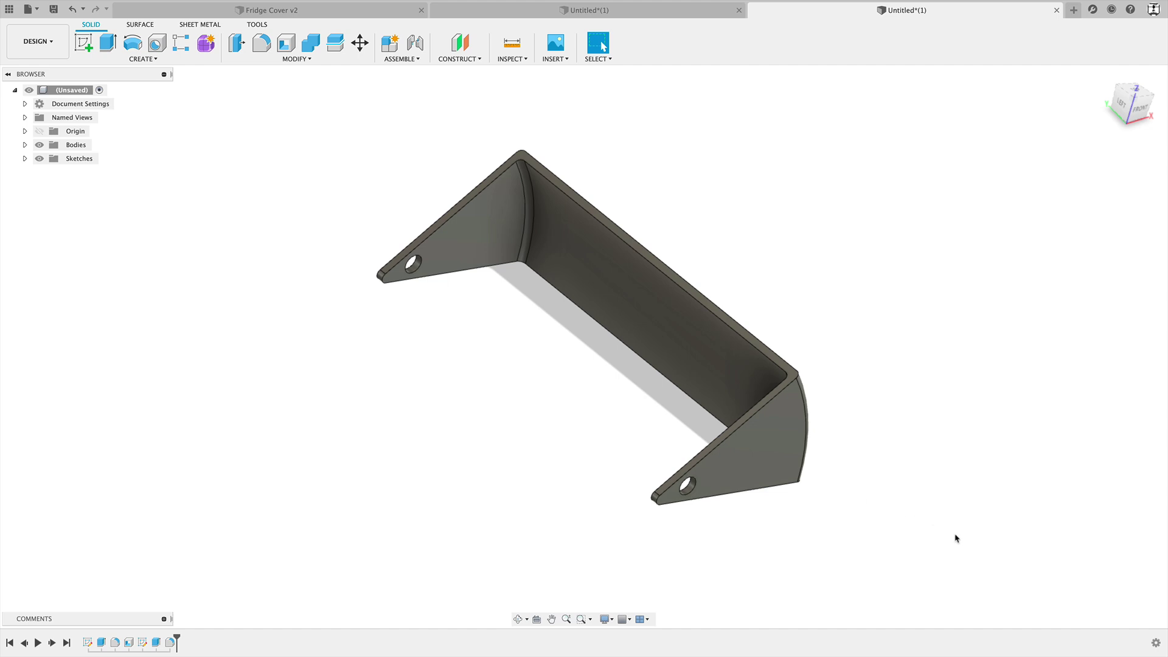